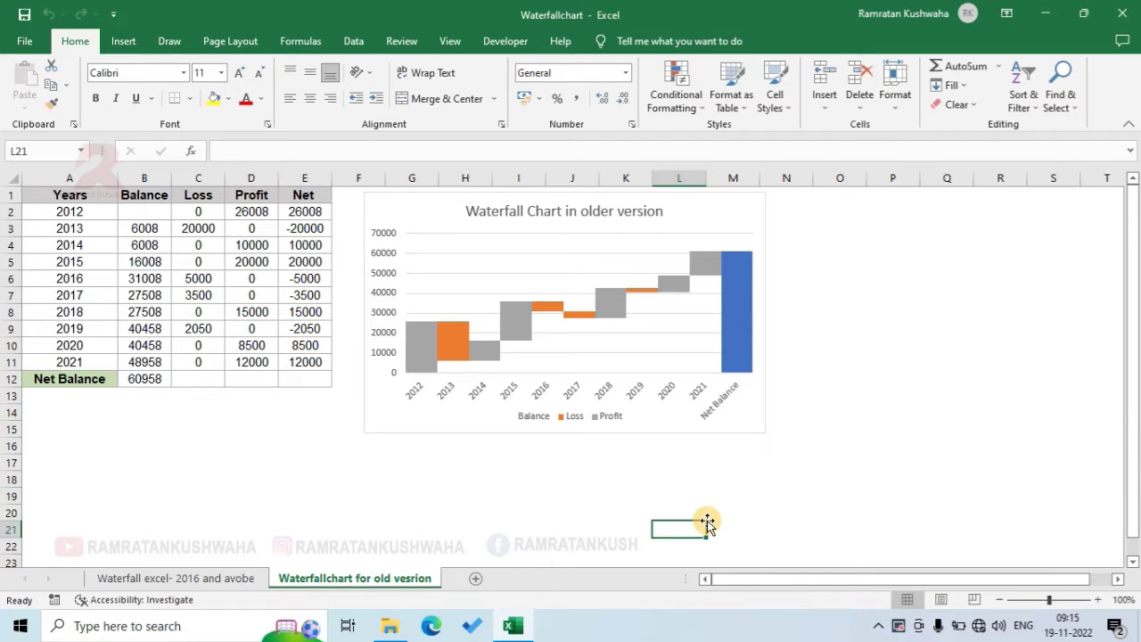
# - Preview the built-in Waterfall chart for the Years and Balance data, then cancel it
pyautogui.moveTo(41, 192); pyautogui.dragTo(144, 376)
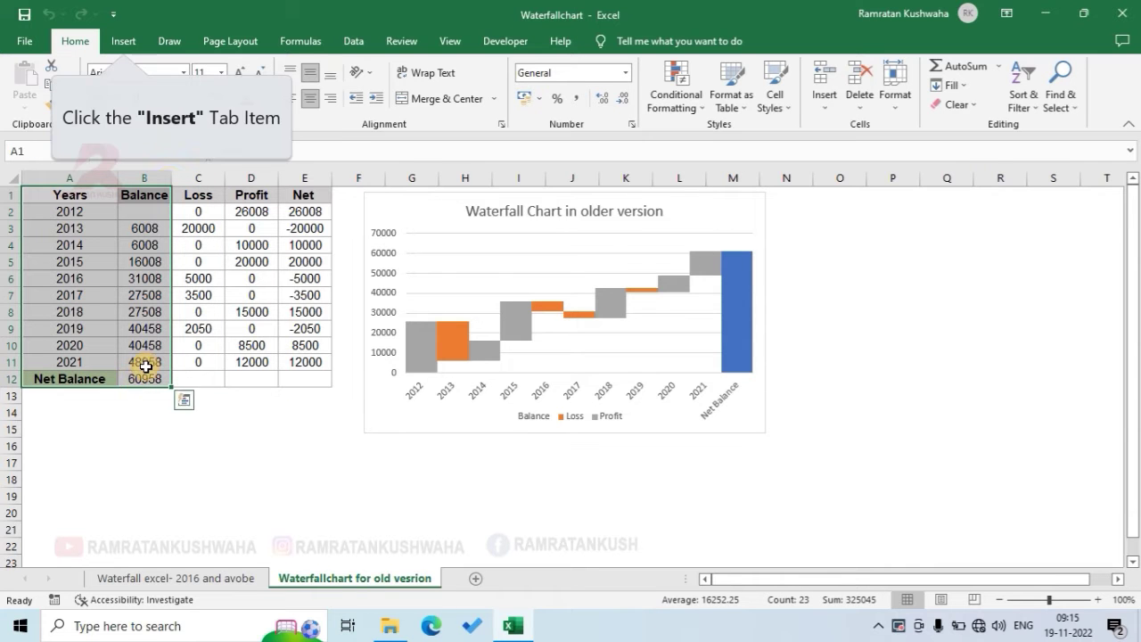
pyautogui.click(124, 44)
pyautogui.click(406, 97)
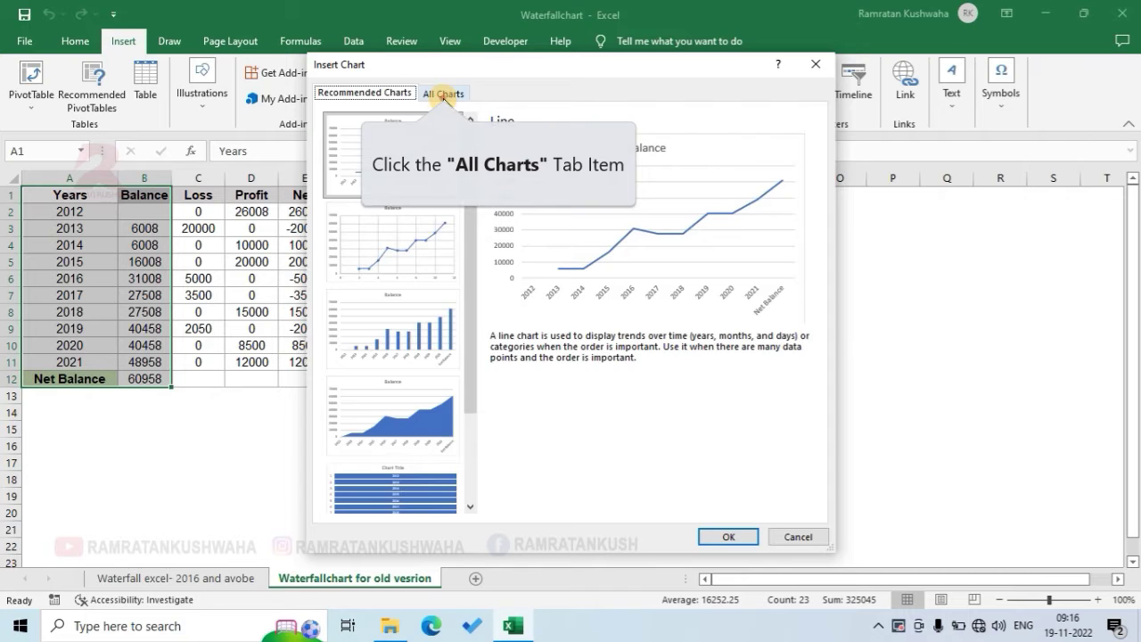
pyautogui.click(443, 95)
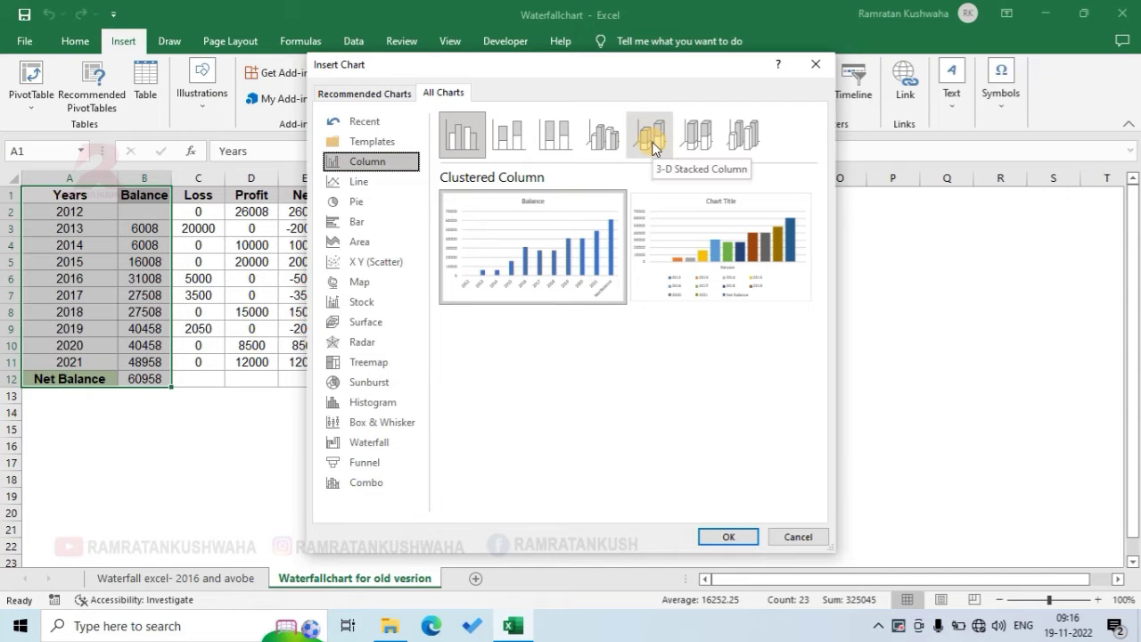
pyautogui.click(374, 446)
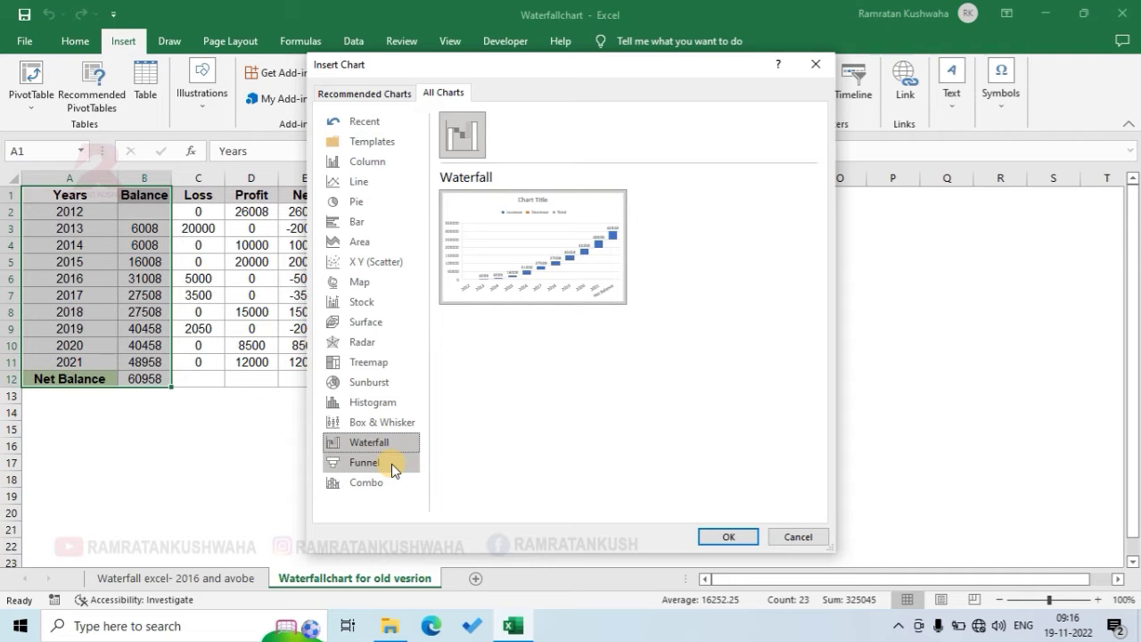
pyautogui.click(798, 536)
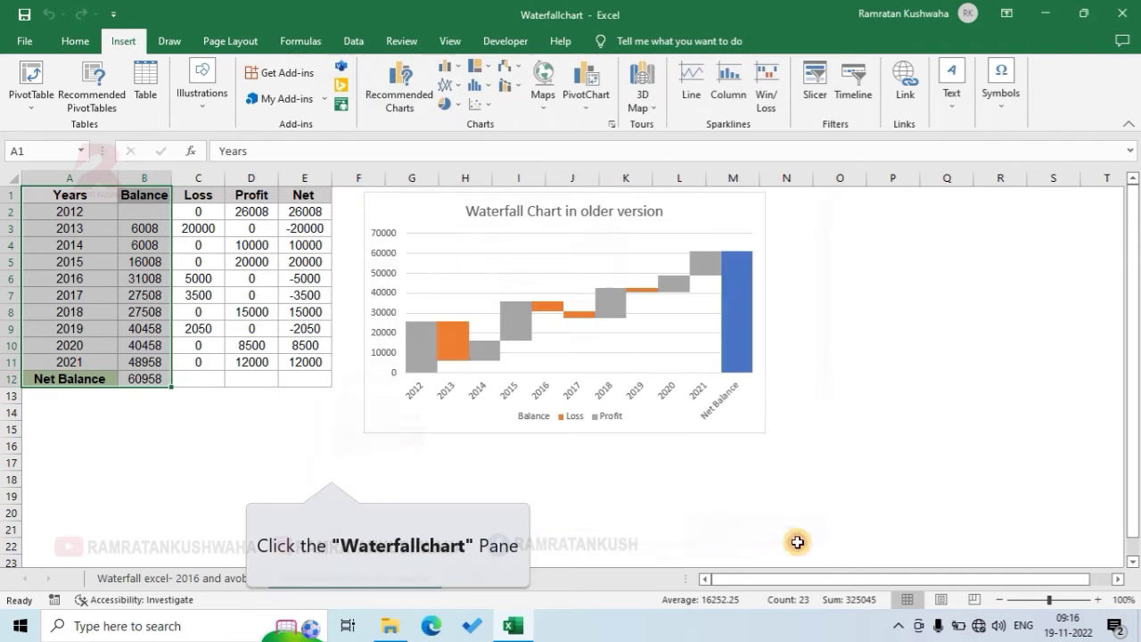
# - Move the existing chart below the data table
pyautogui.click(328, 470)
pyautogui.moveTo(389, 199)
pyautogui.mouseDown()
pyautogui.moveTo(477, 269)
pyautogui.moveTo(37, 417)
pyautogui.mouseUp()
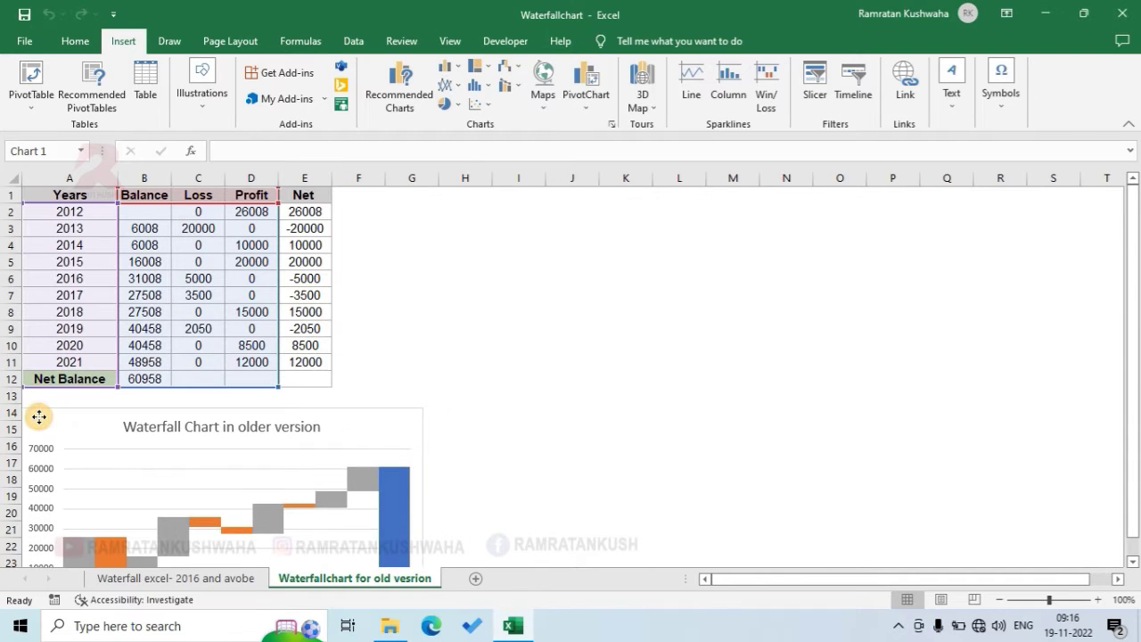
pyautogui.click(423, 249)
# - Copy the Years column A1:A12 into column I starting at I1
pyautogui.moveTo(87, 195); pyautogui.dragTo(97, 375)
pyautogui.hotkey('ctrl', 'c')
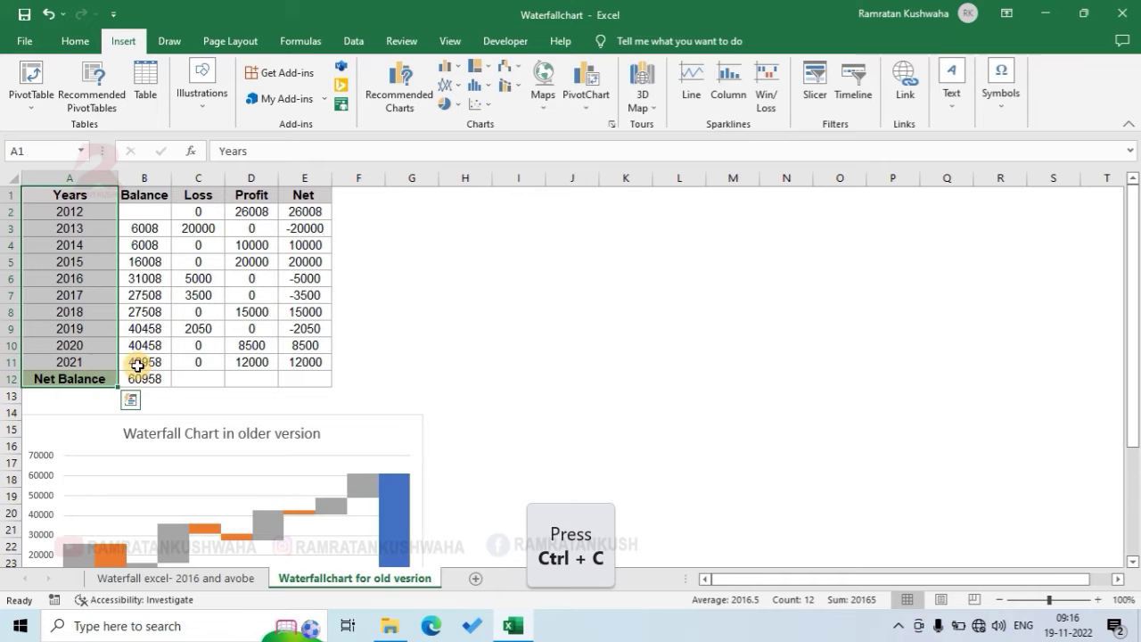
pyautogui.click(521, 194)
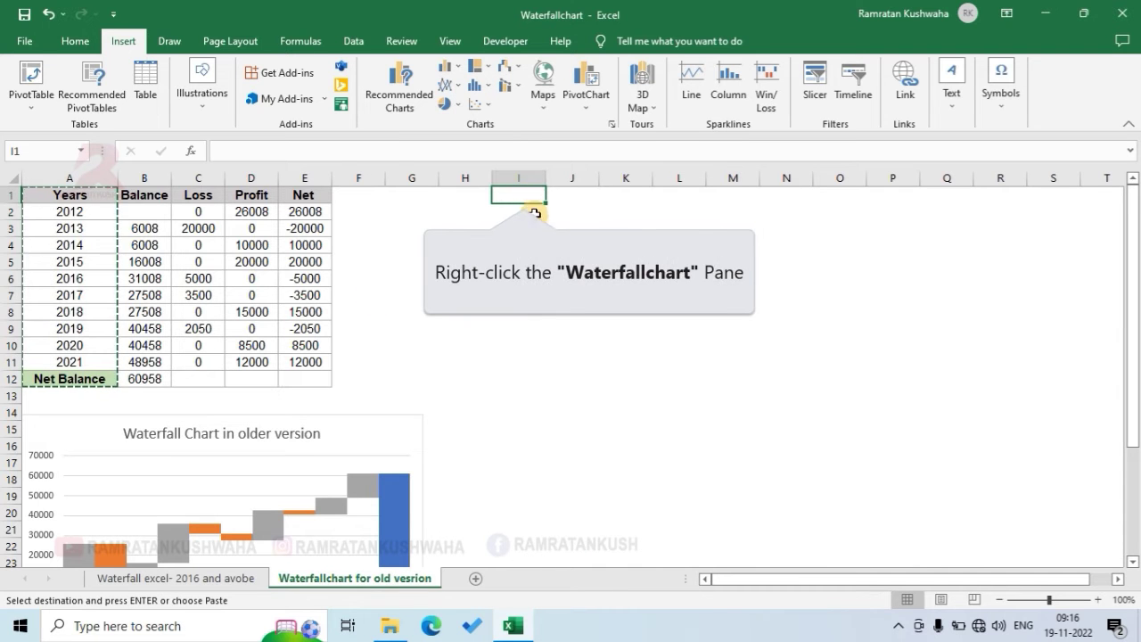
pyautogui.rightClick(523, 195)
pyautogui.click(584, 300)
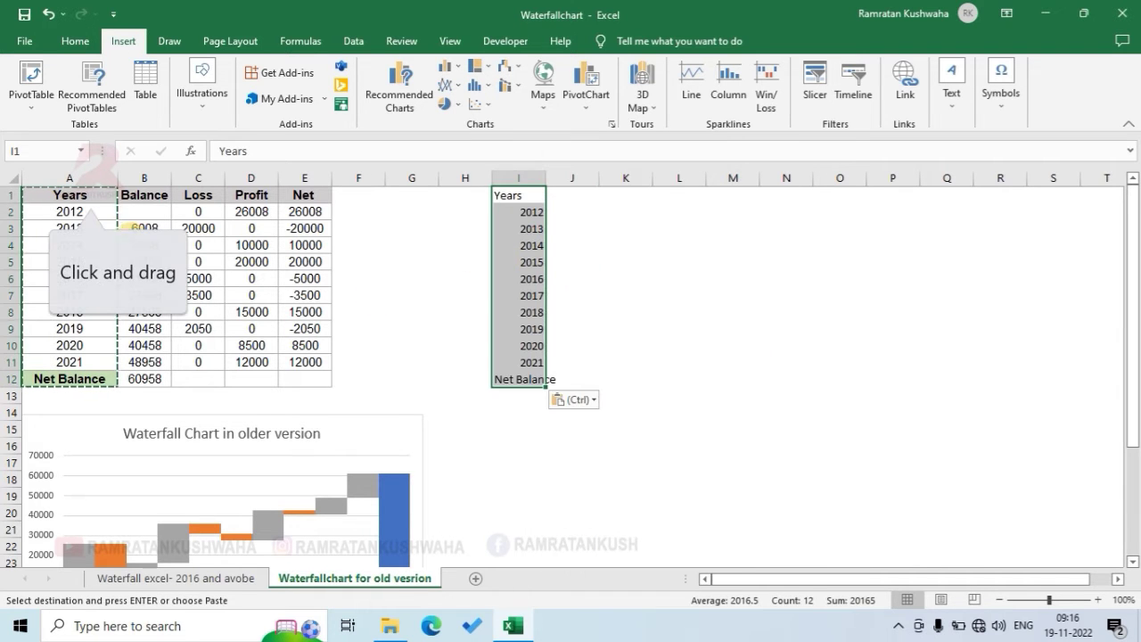
pyautogui.moveTo(91, 196); pyautogui.dragTo(91, 373)
pyautogui.hotkey('ctrl', 'c')
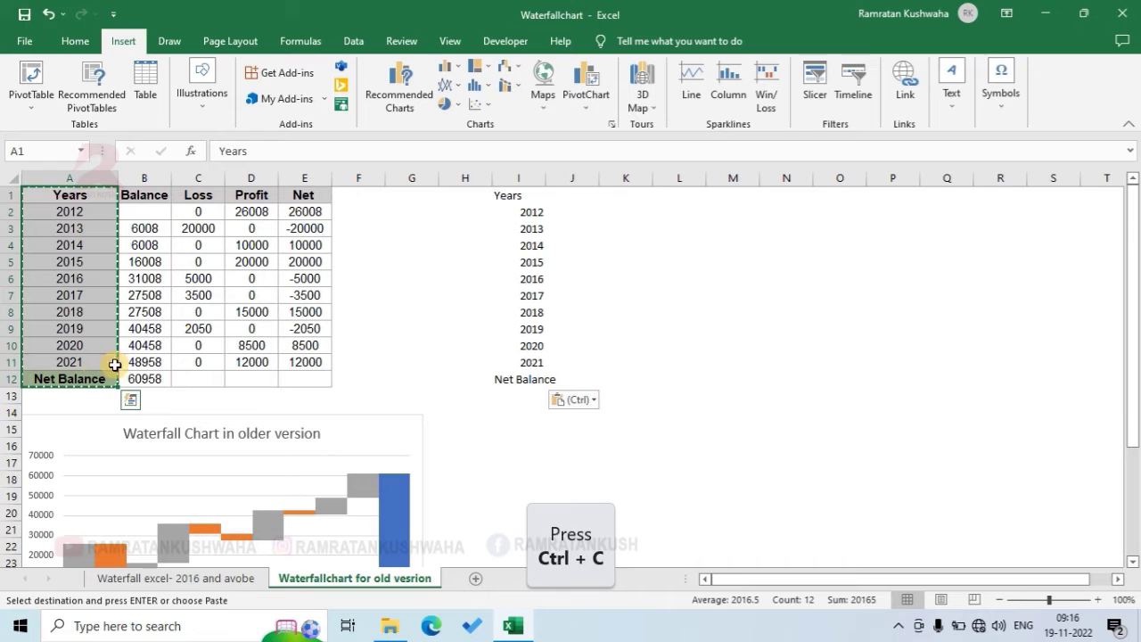
pyautogui.click(500, 196)
pyautogui.hotkey('ctrl', 'v')
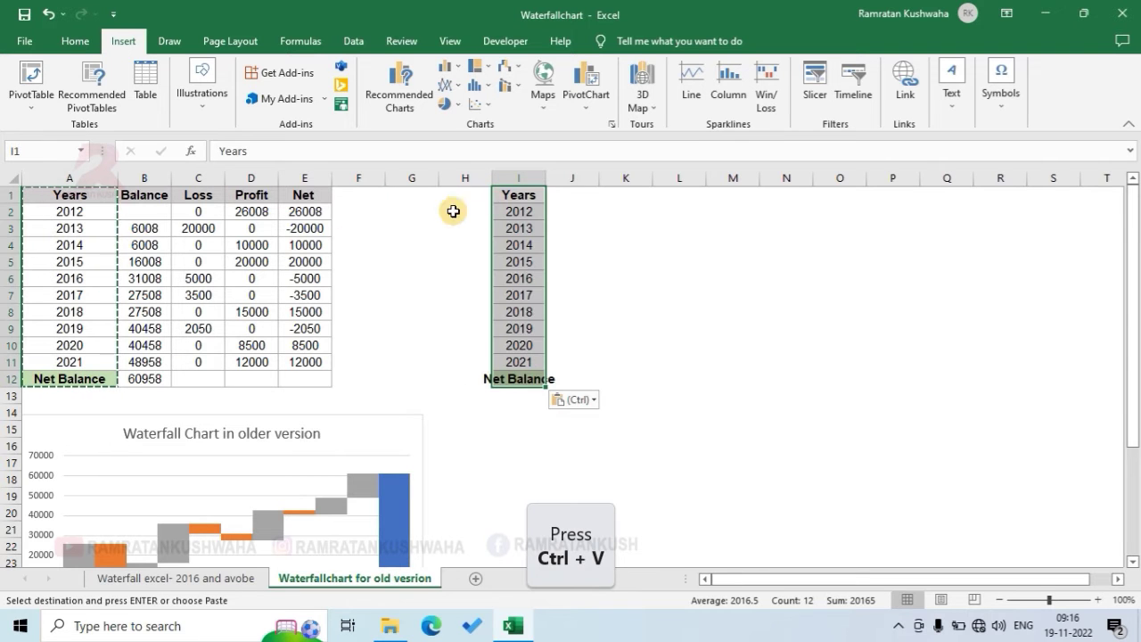
# - Copy the Net column E1:E12 into J1 and autofit column I
pyautogui.moveTo(304, 194); pyautogui.dragTo(308, 376)
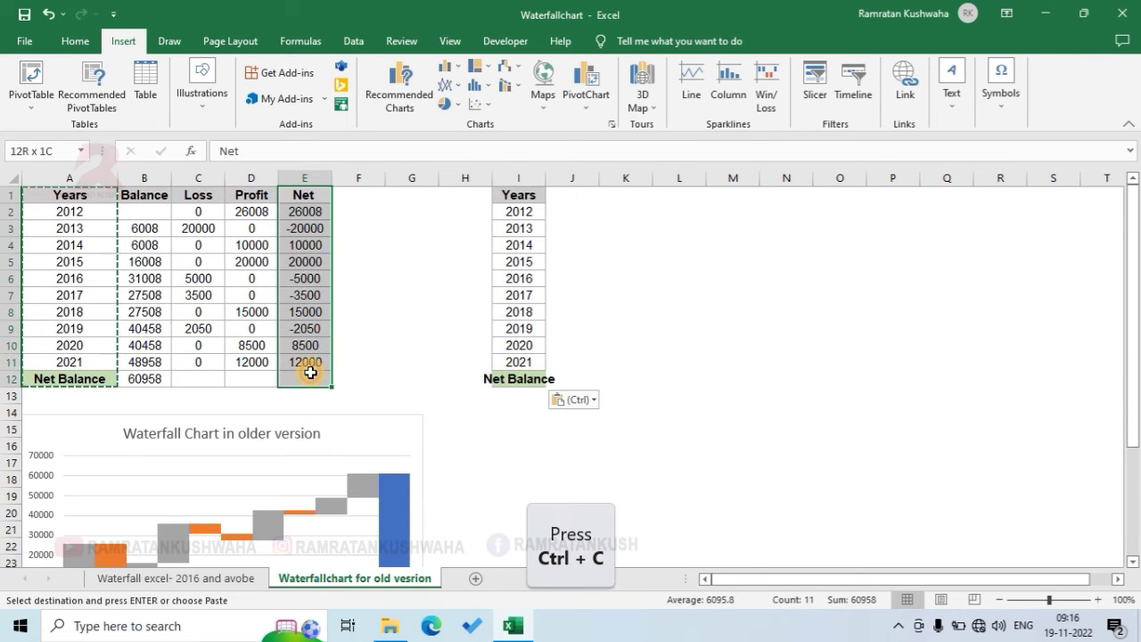
pyautogui.hotkey('ctrl', 'c')
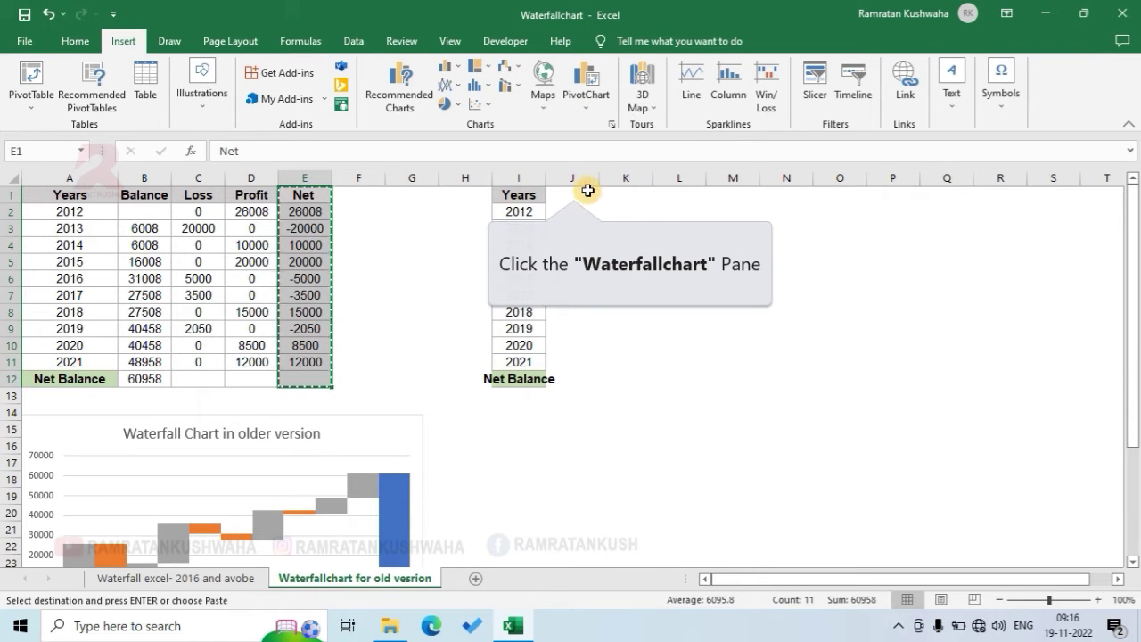
pyautogui.click(579, 196)
pyautogui.hotkey('ctrl', 'v')
pyautogui.click(682, 412)
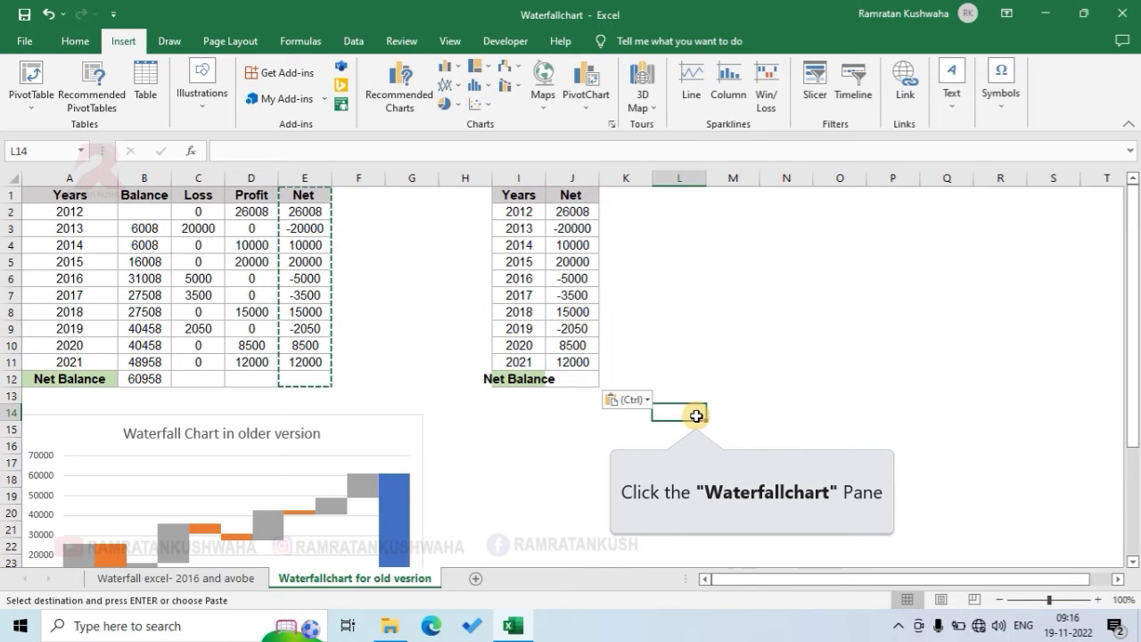
pyautogui.doubleClick(544, 178)
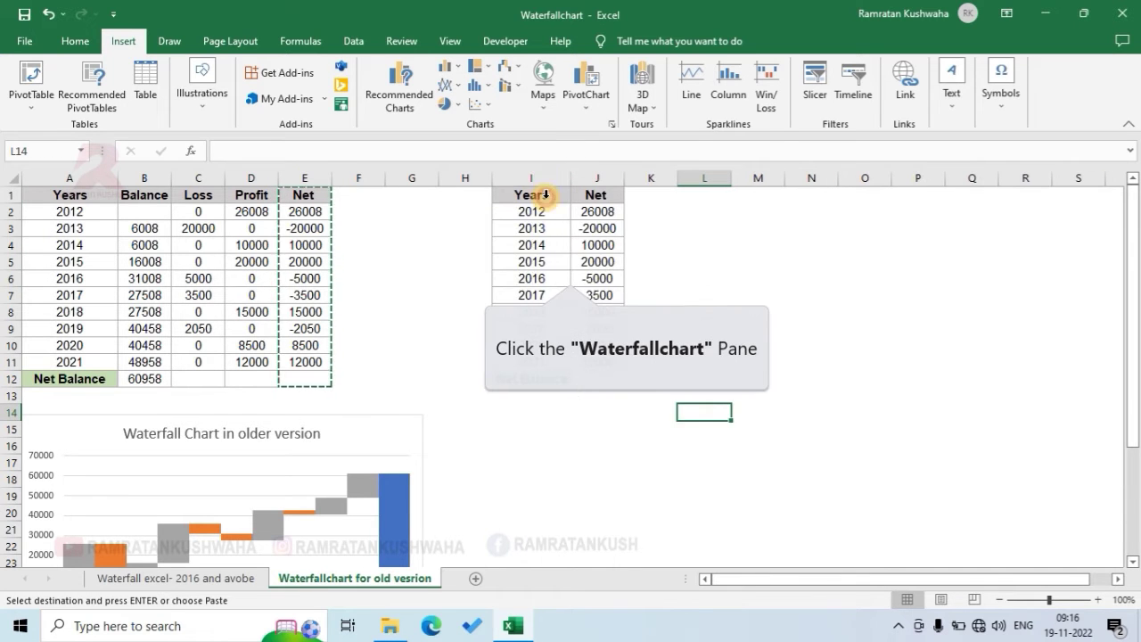
pyautogui.click(566, 279)
pyautogui.moveTo(539, 190); pyautogui.dragTo(584, 383)
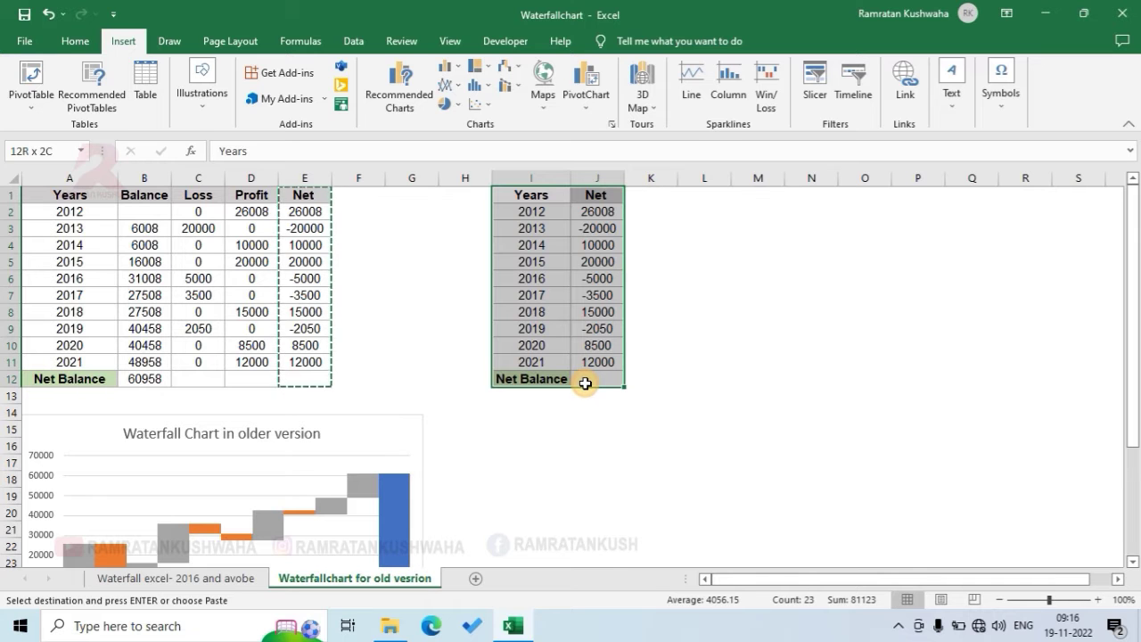
pyautogui.click(380, 108)
pyautogui.click(448, 93)
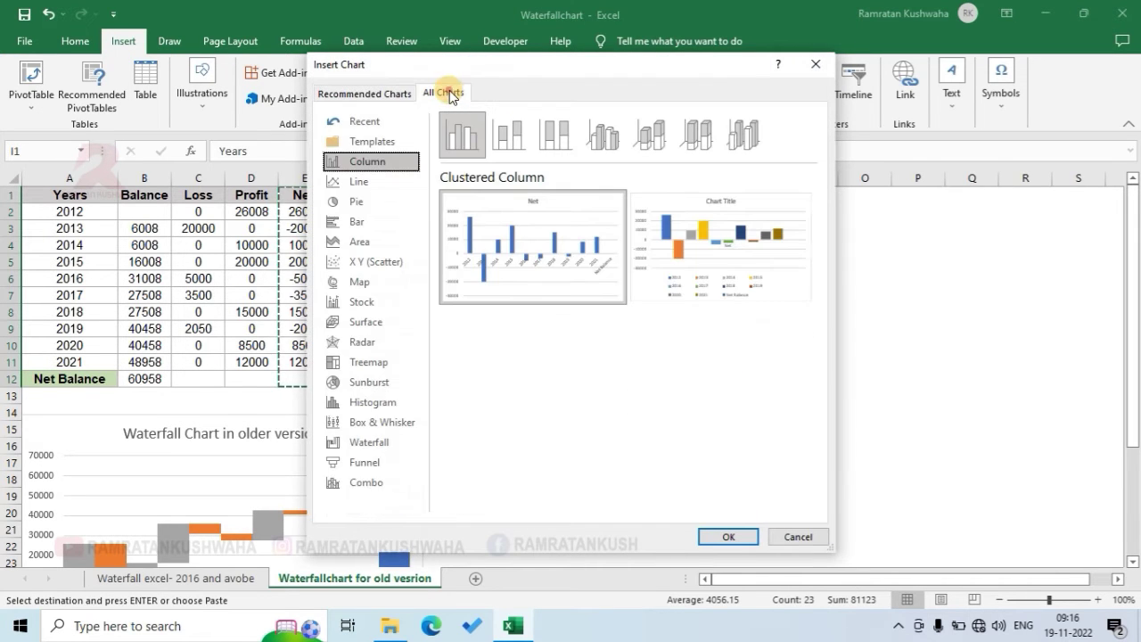
pyautogui.click(392, 440)
pyautogui.moveTo(521, 265)
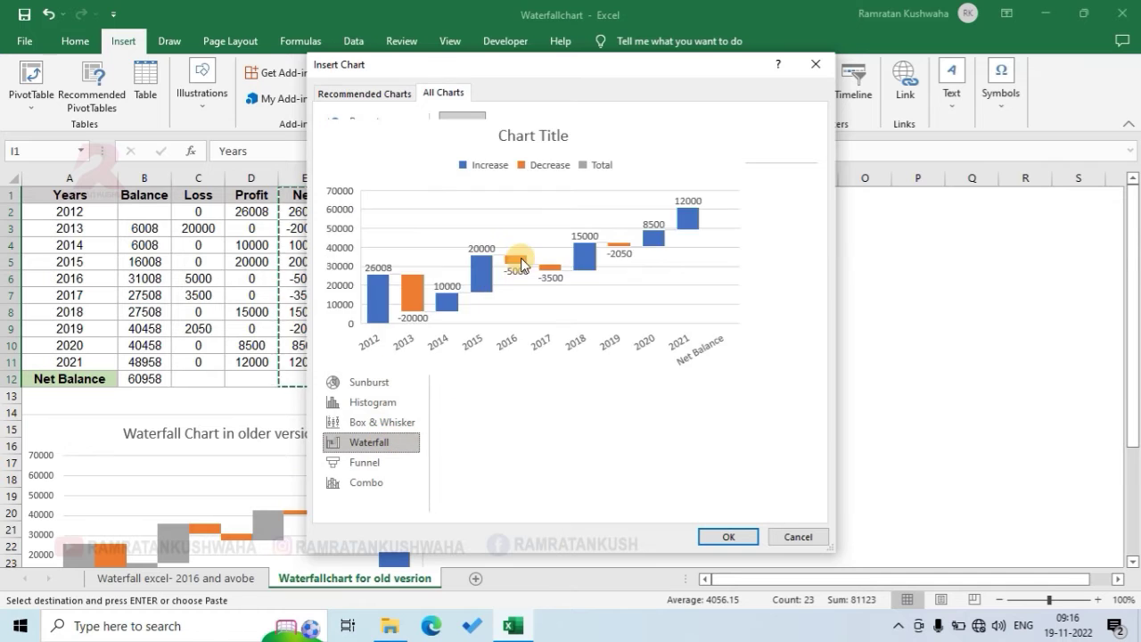
pyautogui.click(797, 537)
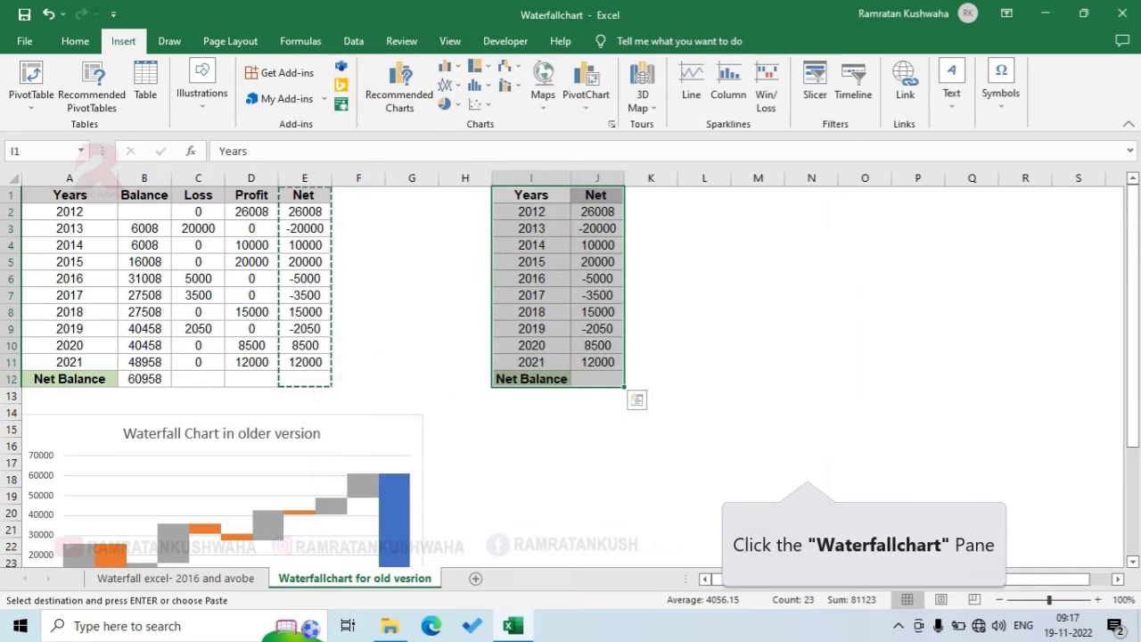
pyautogui.click(808, 461)
pyautogui.click(704, 446)
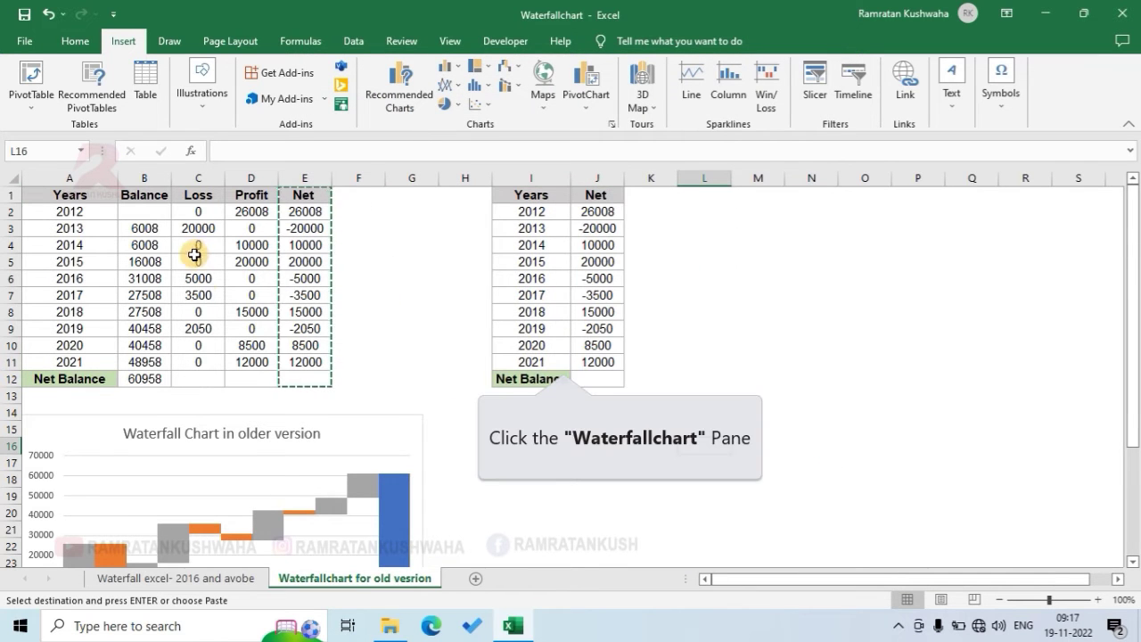
pyautogui.click(564, 362)
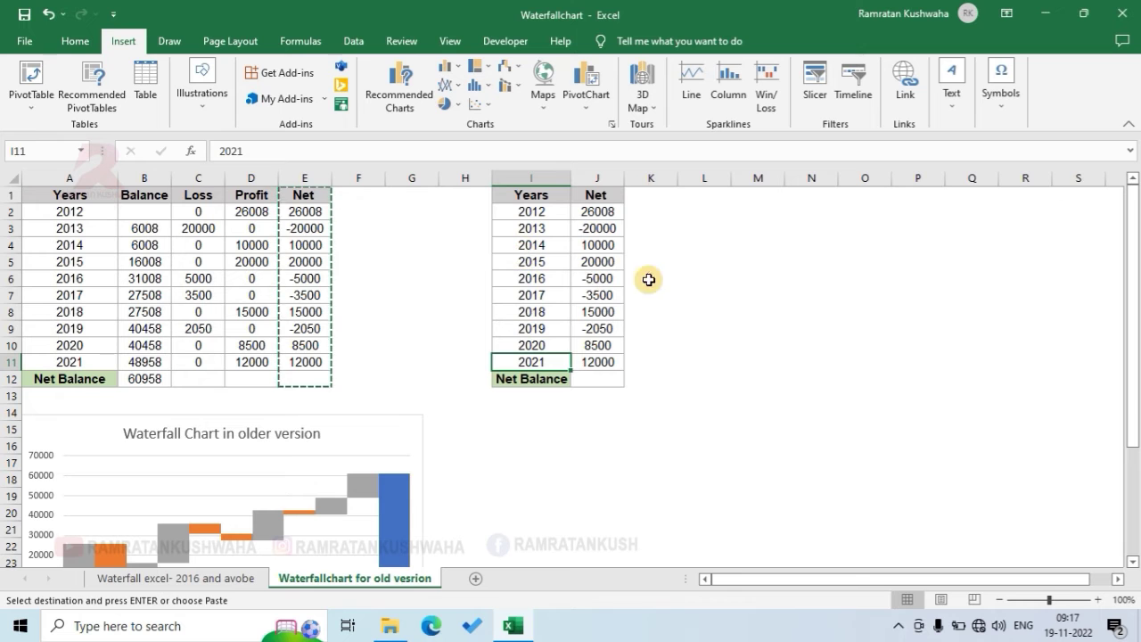
pyautogui.click(718, 261)
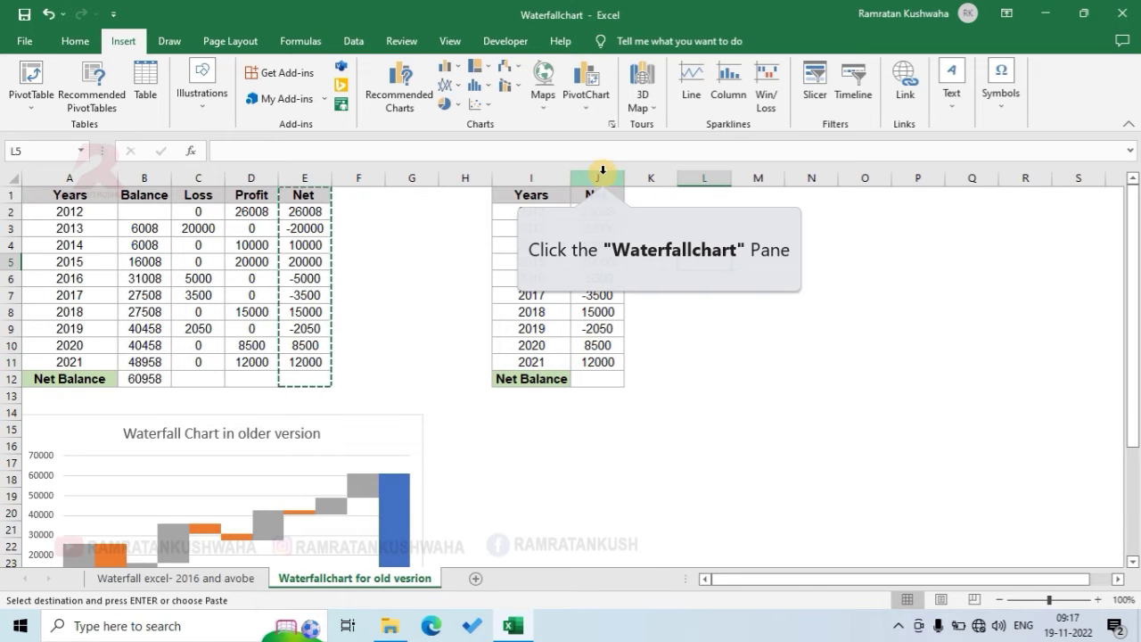
pyautogui.click(602, 170)
# - Insert two empty columns before the Net column in the copied table
pyautogui.rightClick(606, 174)
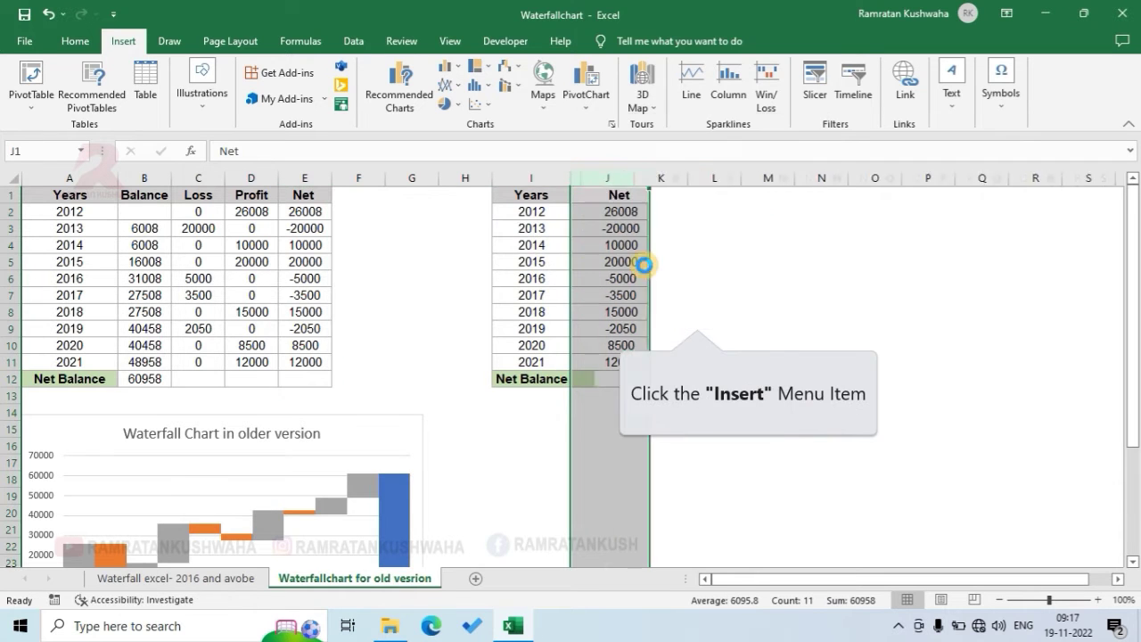
pyautogui.rightClick(616, 178)
pyautogui.click(687, 327)
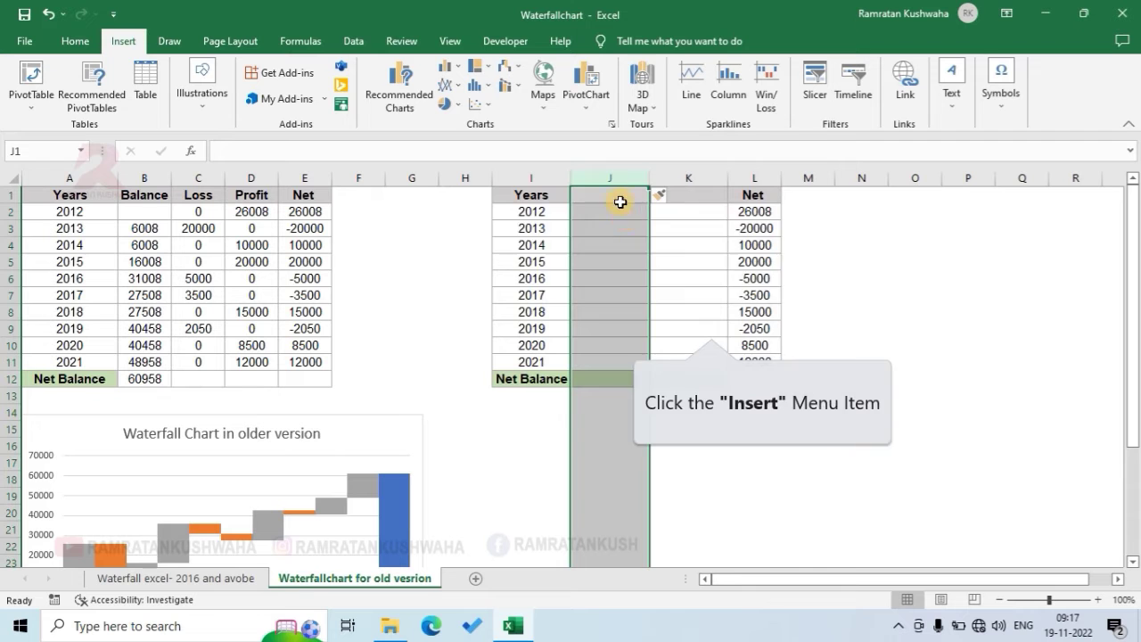
pyautogui.rightClick(616, 198)
pyautogui.click(669, 307)
pyautogui.click(865, 295)
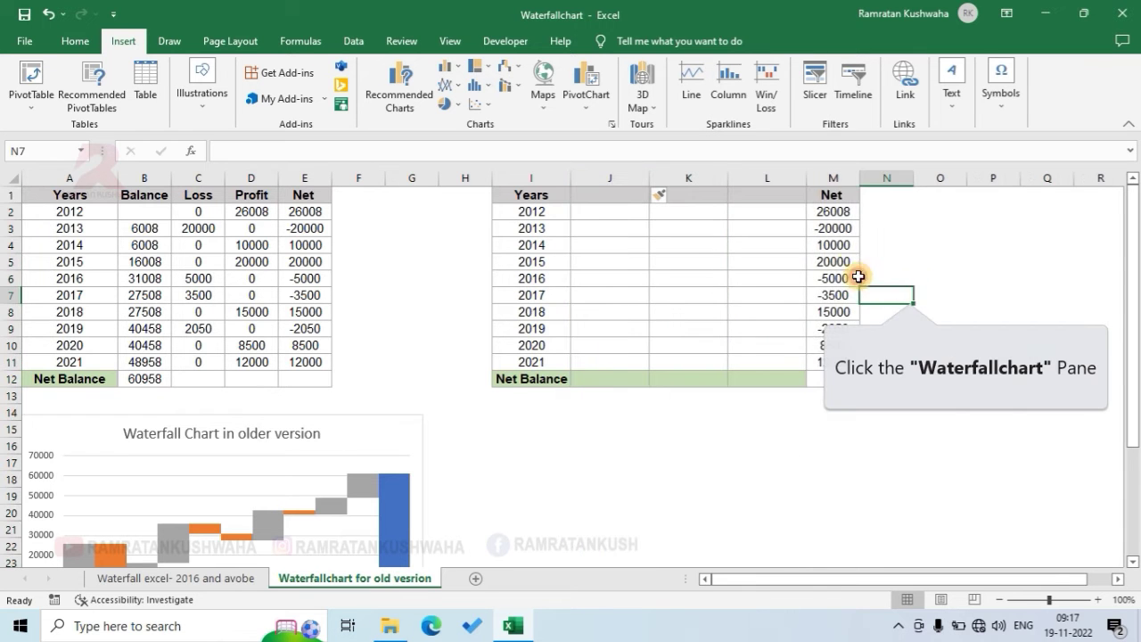
# - Apply the Net column's formatting to the empty columns J to L with Format Painter
pyautogui.click(833, 178)
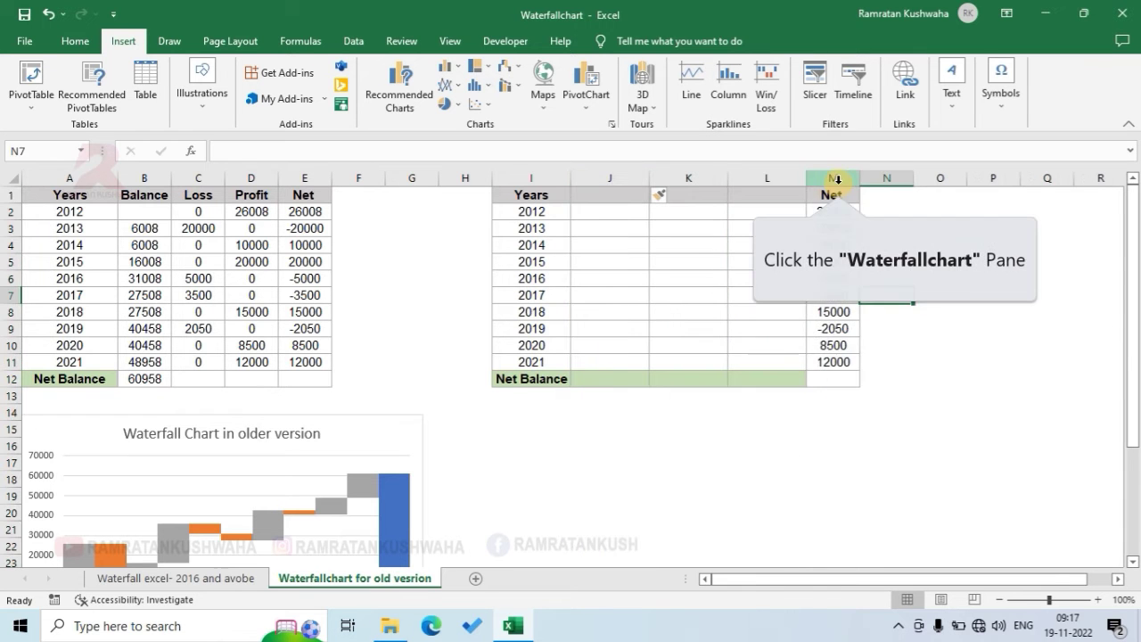
pyautogui.click(76, 41)
pyautogui.click(51, 103)
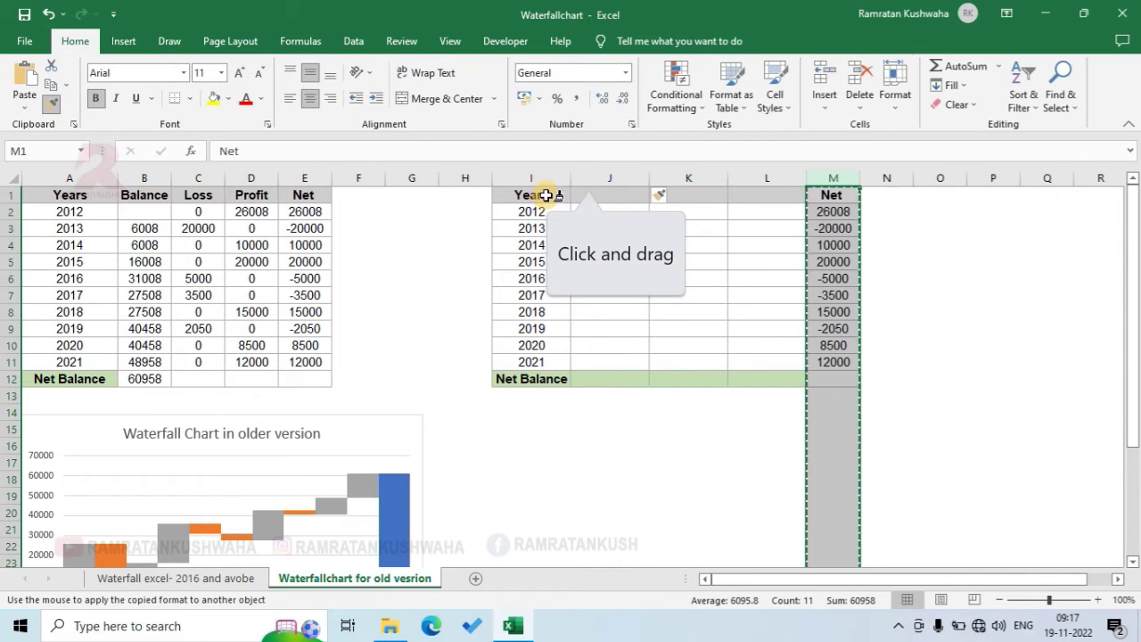
pyautogui.moveTo(586, 179); pyautogui.dragTo(743, 200)
pyautogui.click(633, 254)
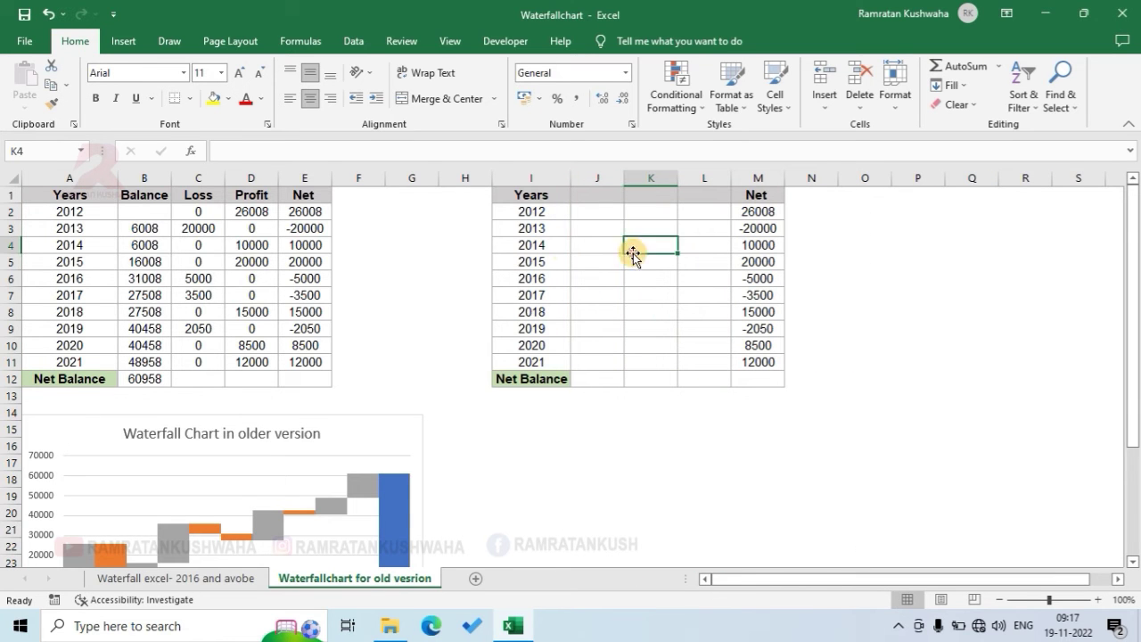
# - Paste the Balance, Loss and Profit headings into J1:L1, then select Loss cell K2
pyautogui.moveTo(147, 195); pyautogui.dragTo(244, 200)
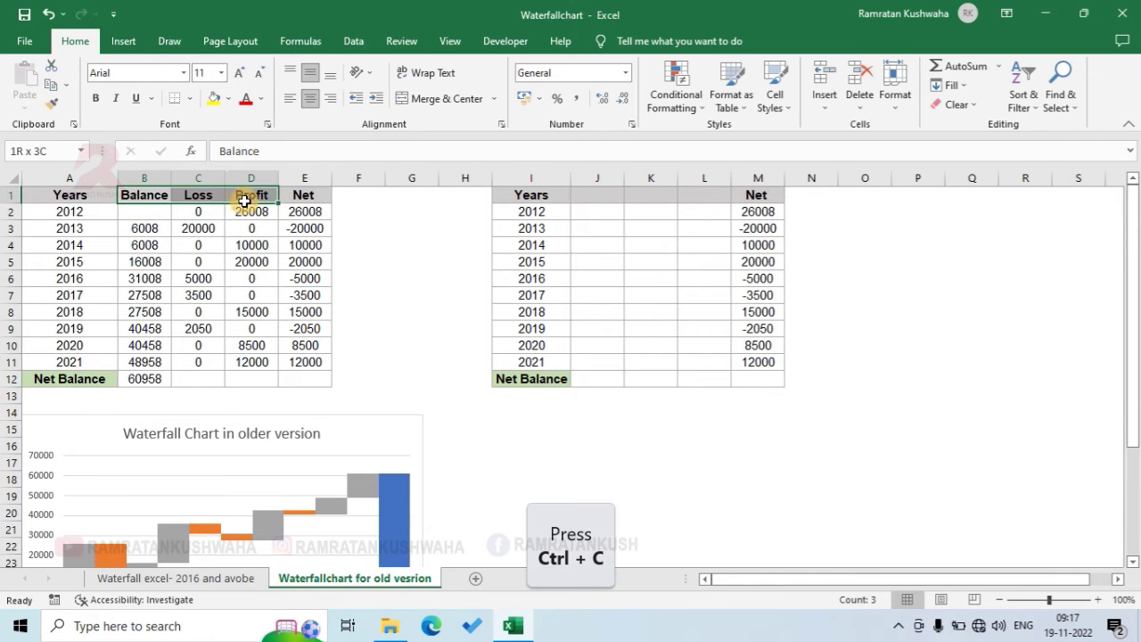
pyautogui.hotkey('ctrl', 'c')
pyautogui.click(598, 198)
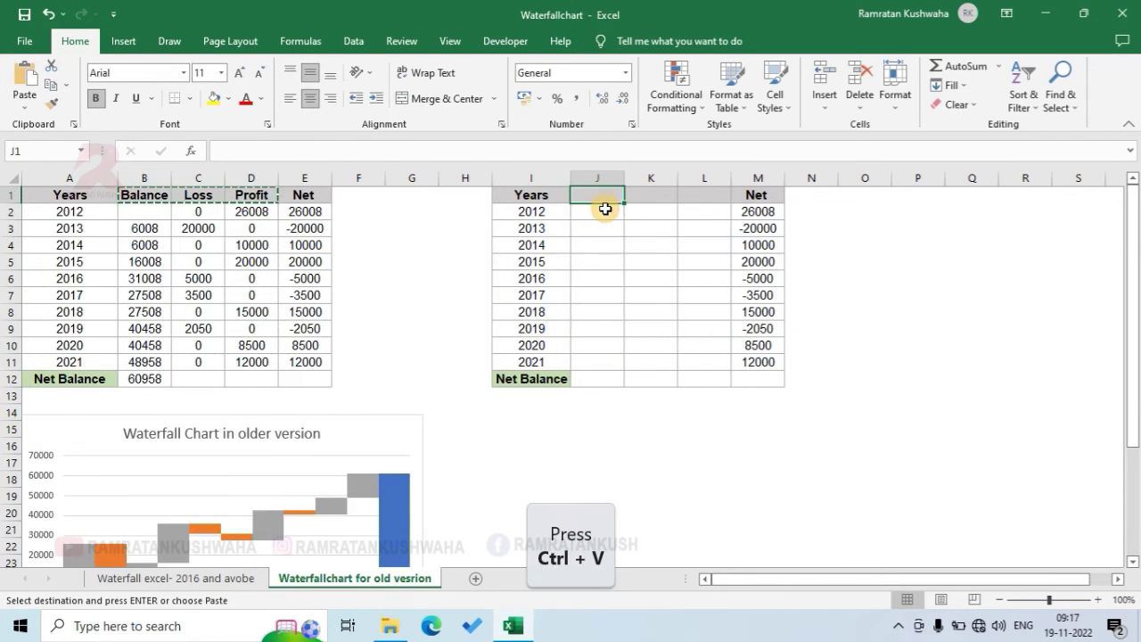
pyautogui.hotkey('ctrl', 'v')
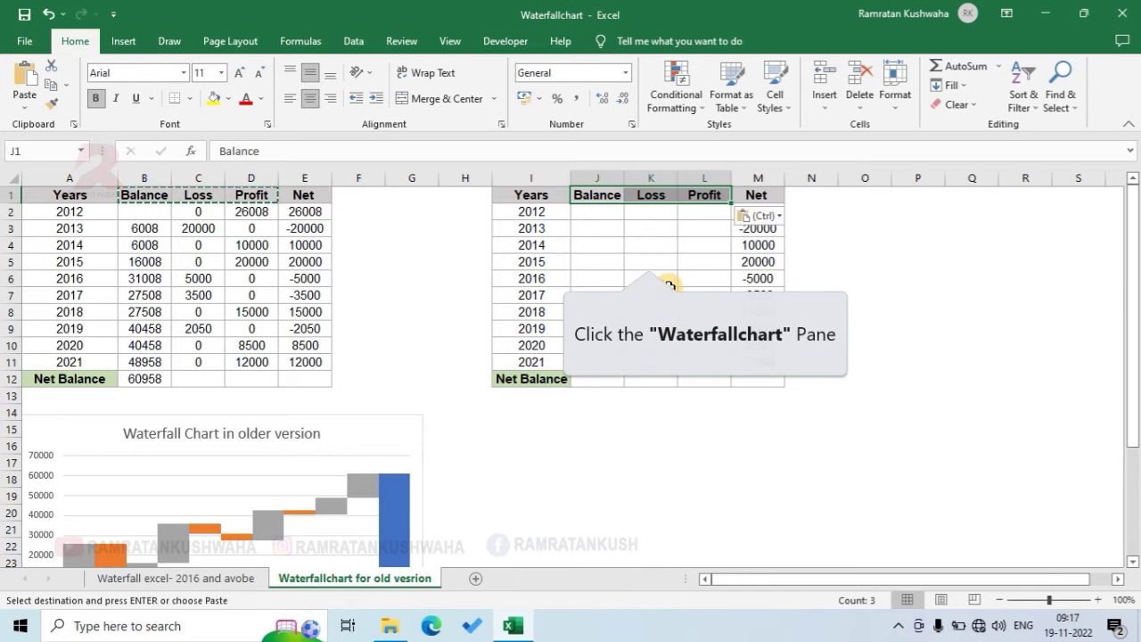
pyautogui.click(597, 211)
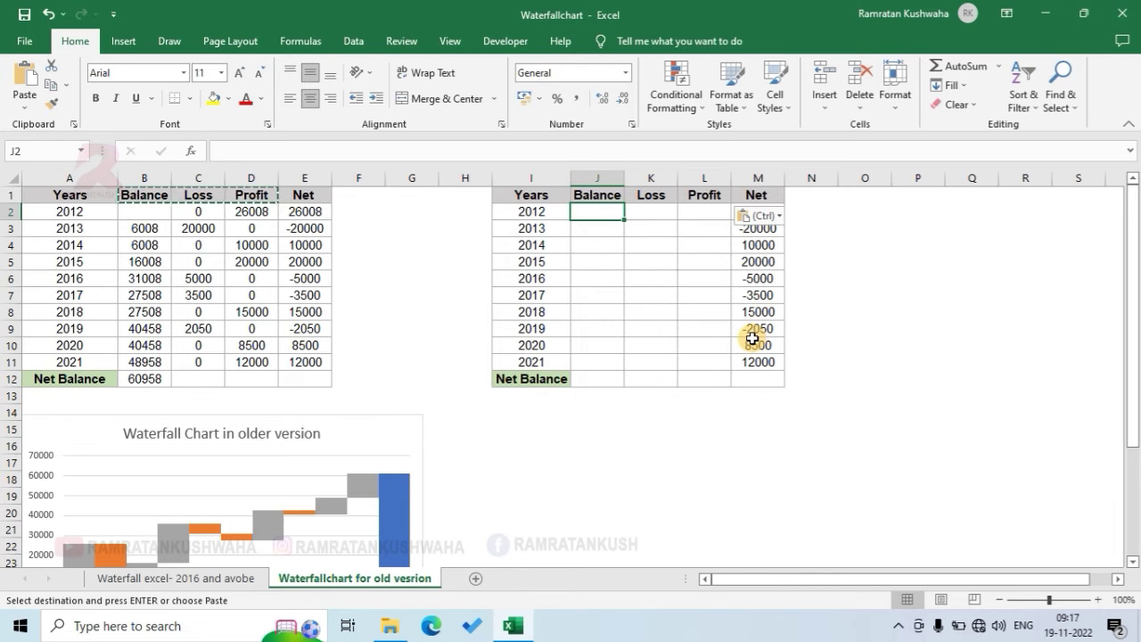
pyautogui.press('Right')
pyautogui.press('Left')
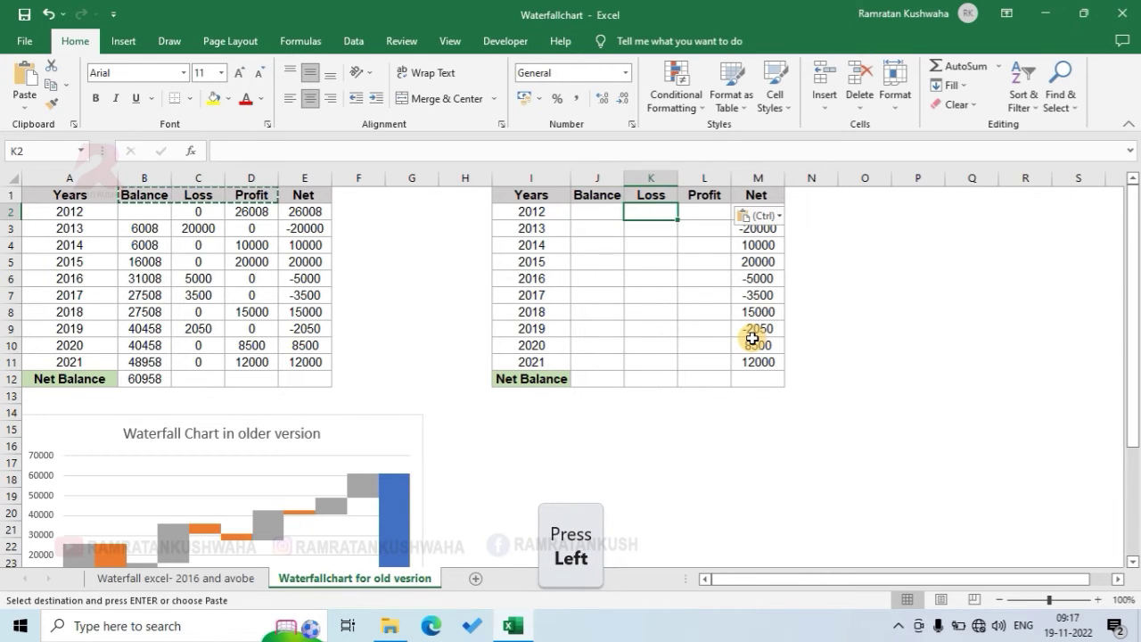
pyautogui.press('Right')
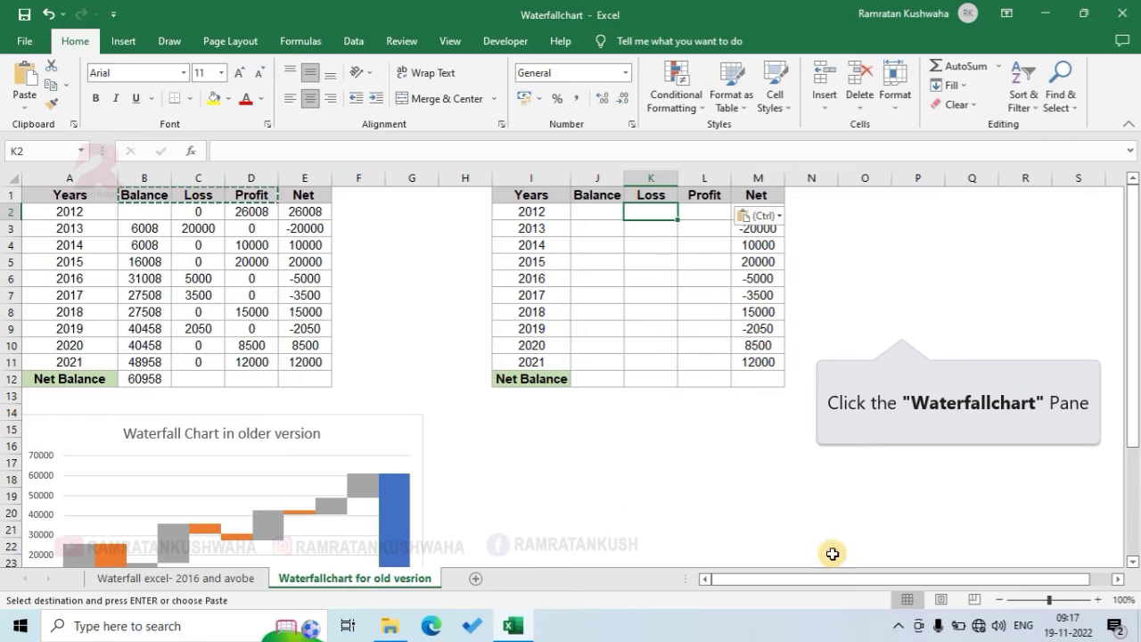
pyautogui.click(922, 328)
pyautogui.click(581, 213)
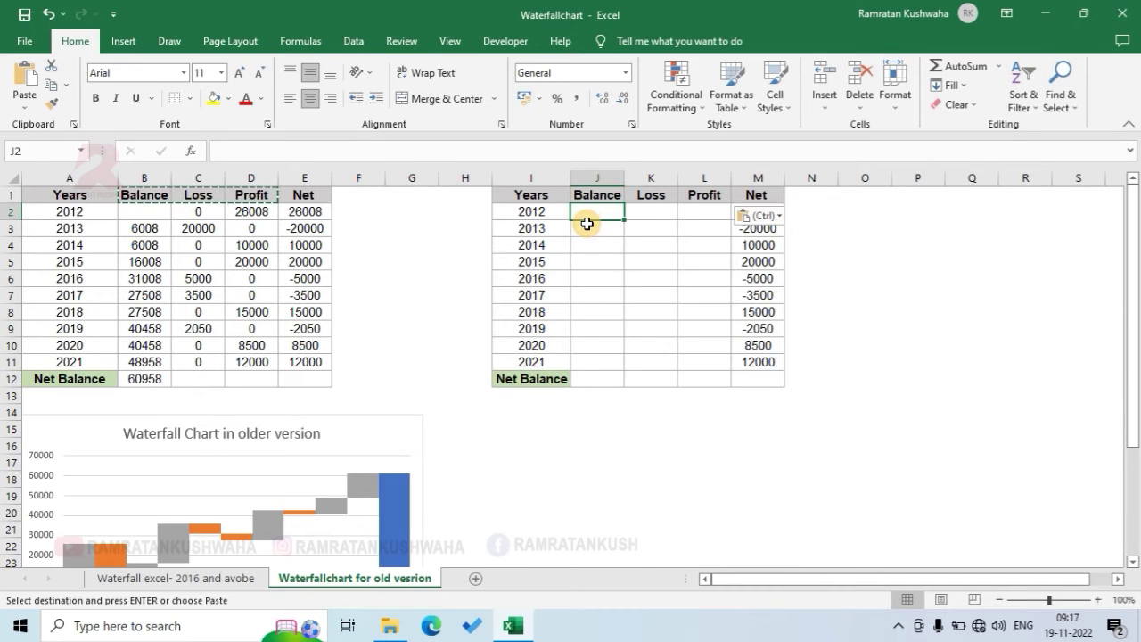
pyautogui.click(635, 211)
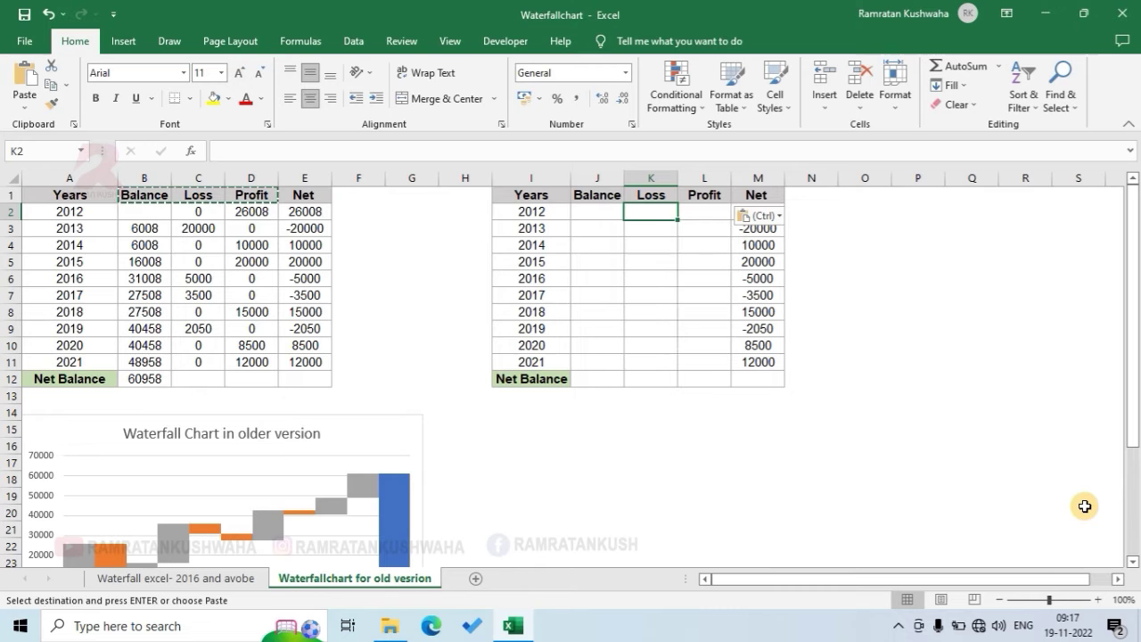
# - Enter =IF(M2<0,M2,0) in K2 so the 2012 Loss shows 0
pyautogui.write('=')
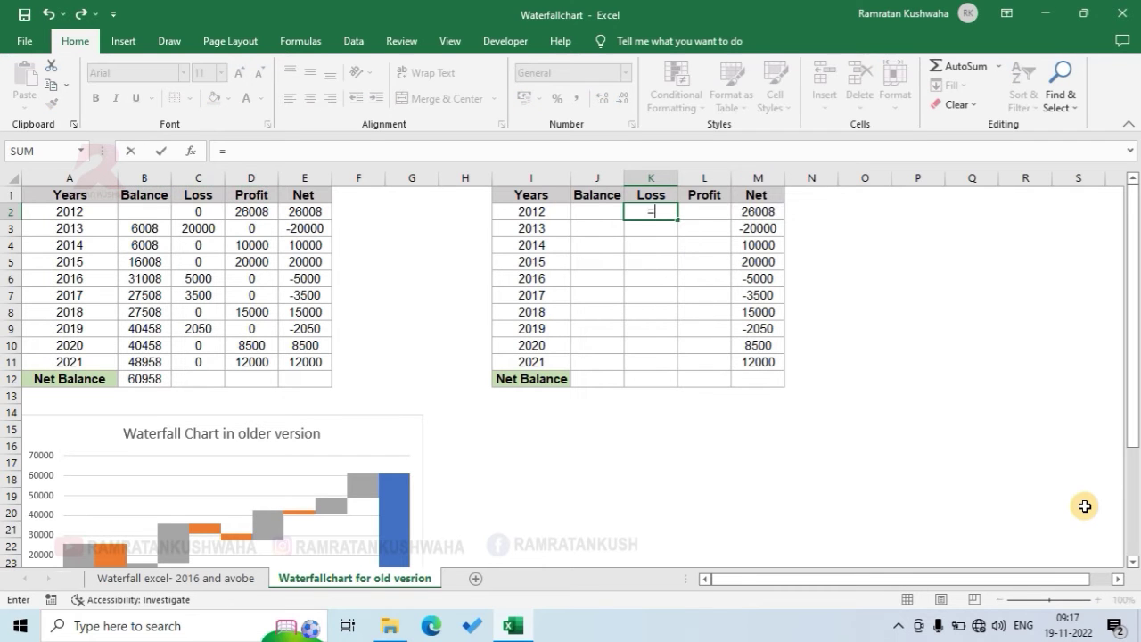
pyautogui.write('if')
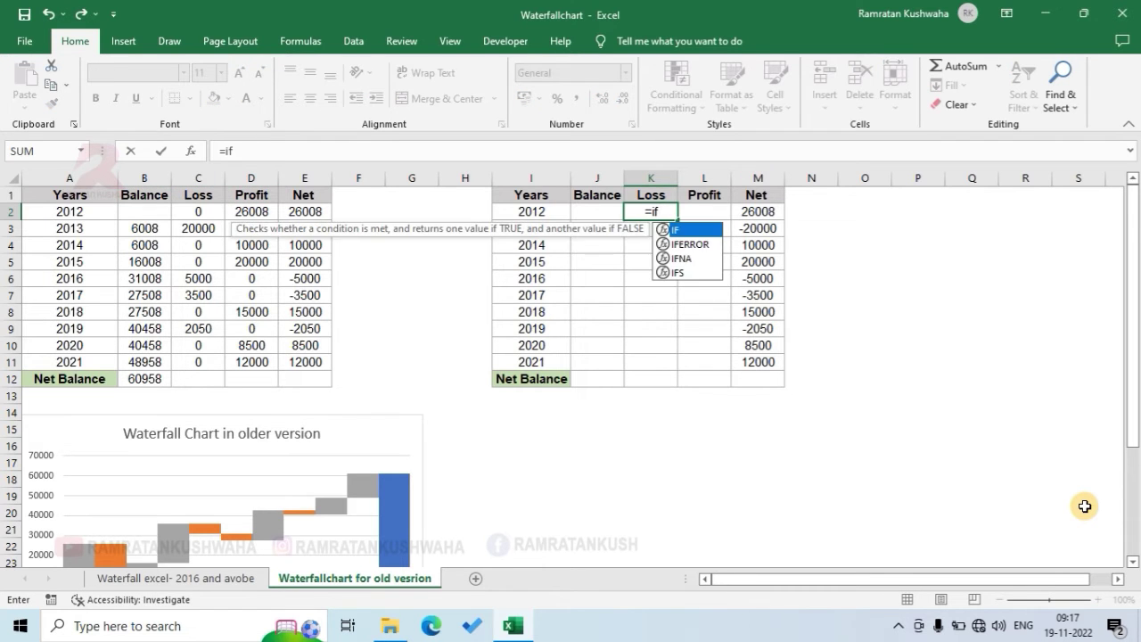
pyautogui.write('(')
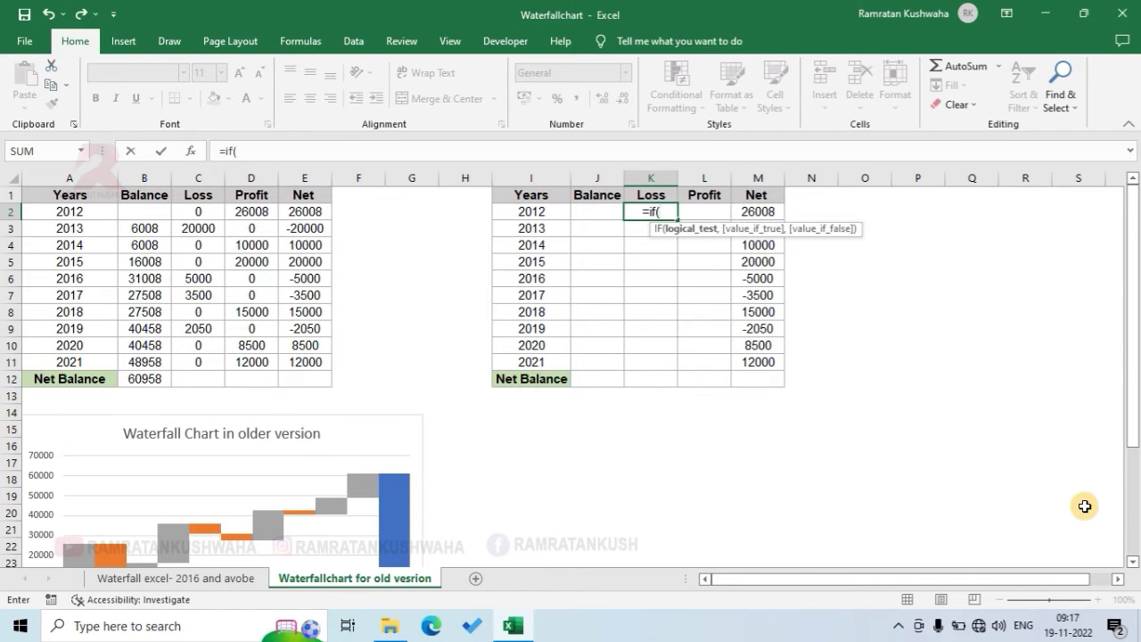
pyautogui.click(762, 217)
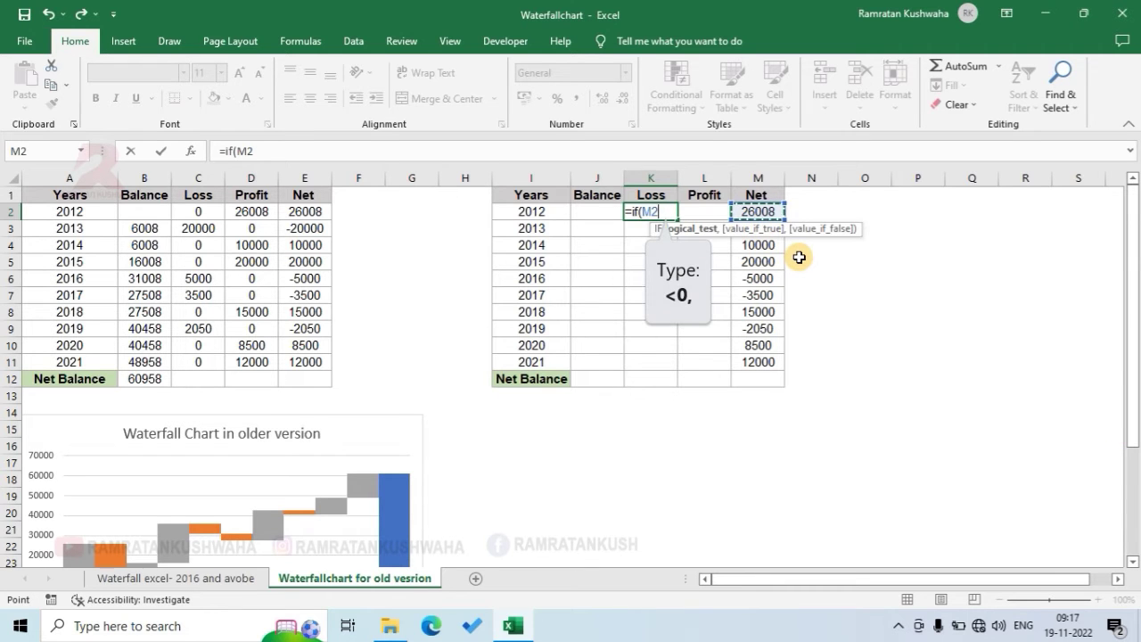
pyautogui.write('<0')
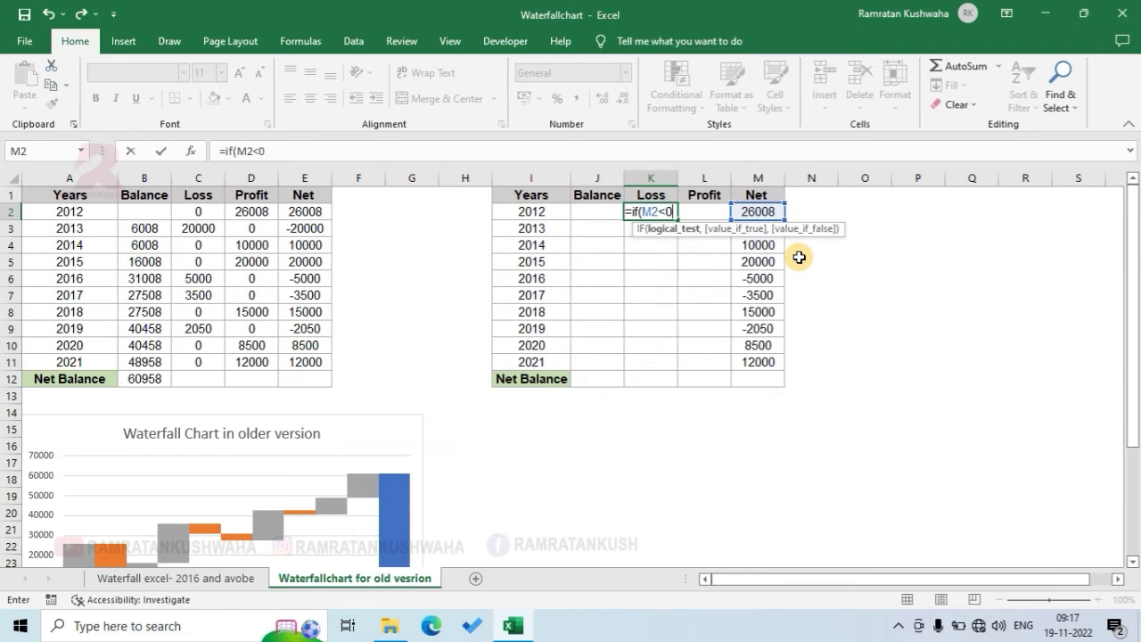
pyautogui.write(',')
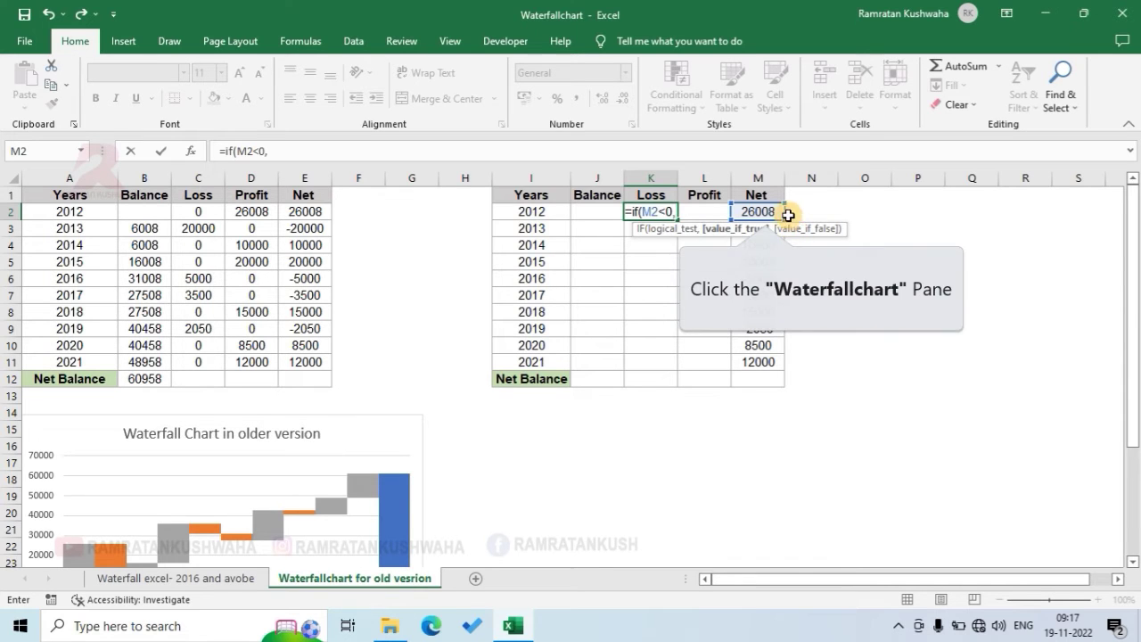
pyautogui.click(767, 211)
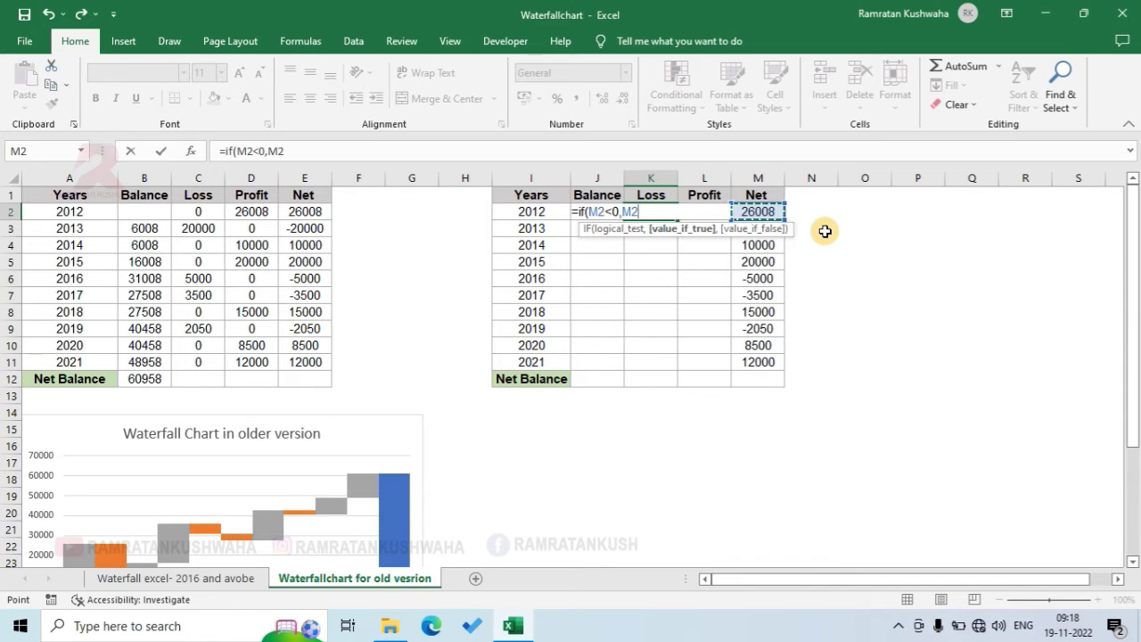
pyautogui.write(',0')
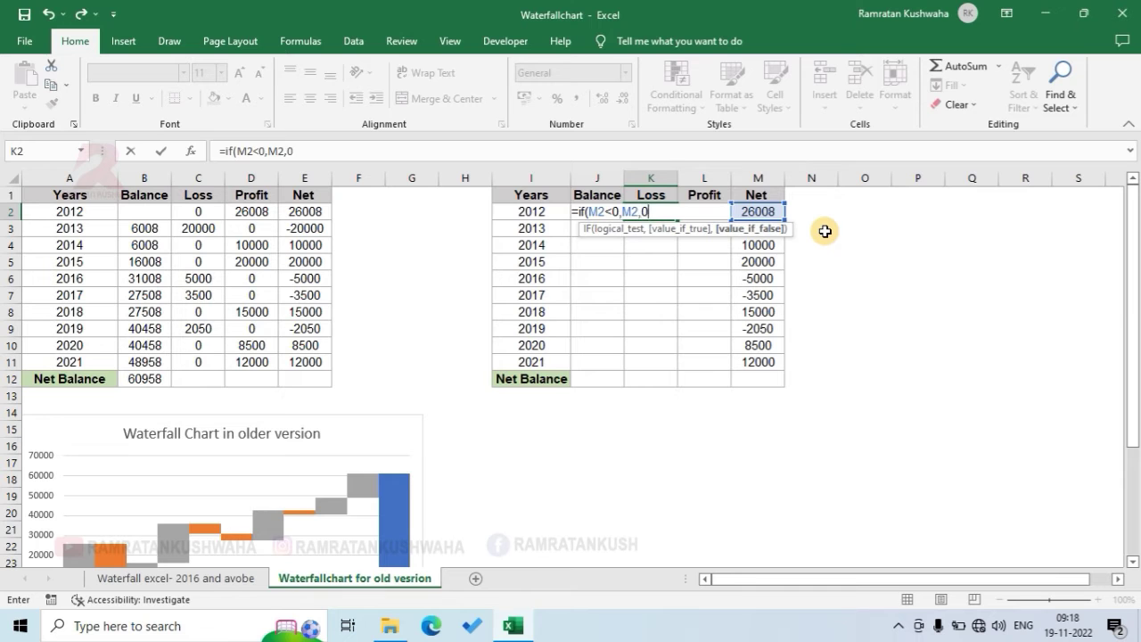
pyautogui.write(')')
pyautogui.press('Return')
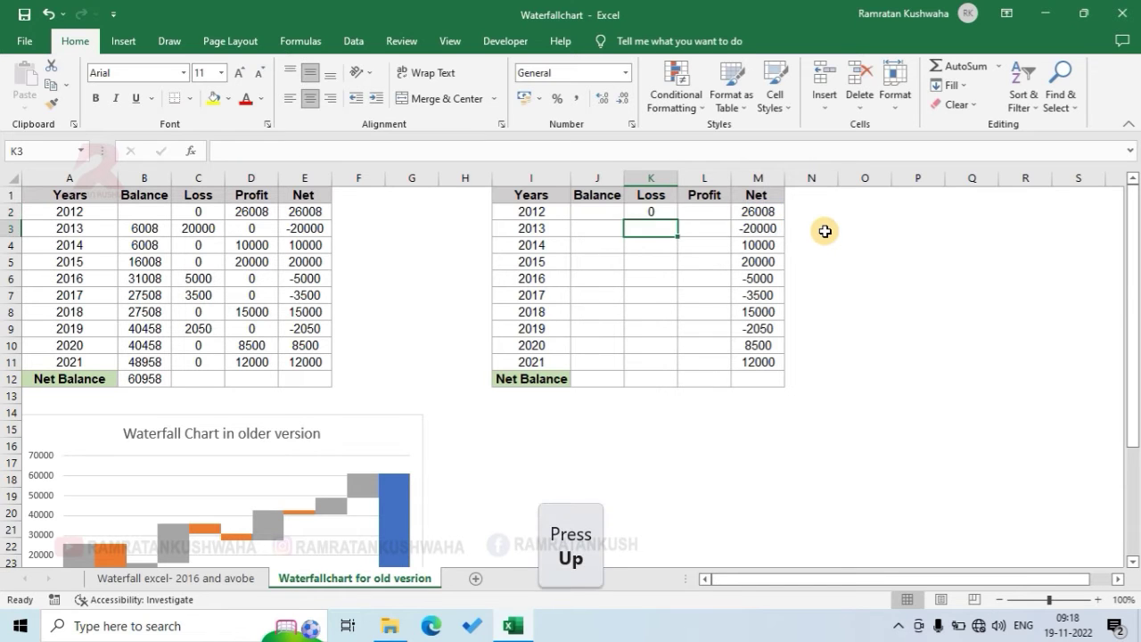
pyautogui.press('Up')
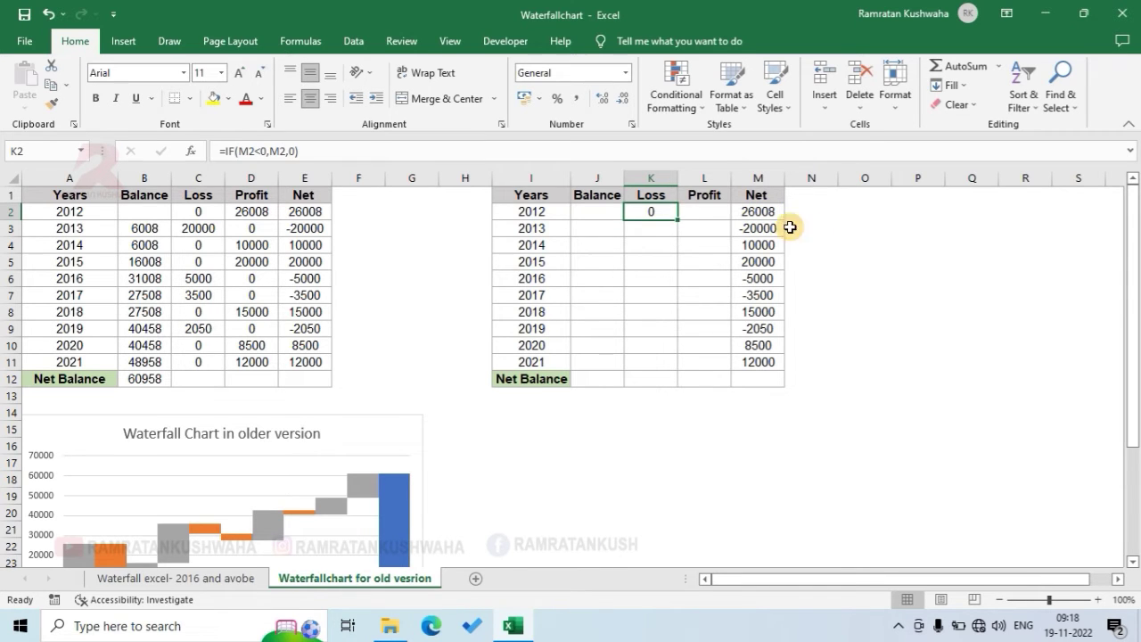
# - Fill the Loss formula from K2 down to K11 and review the 2019 Loss formula
pyautogui.moveTo(675, 219); pyautogui.dragTo(659, 367)
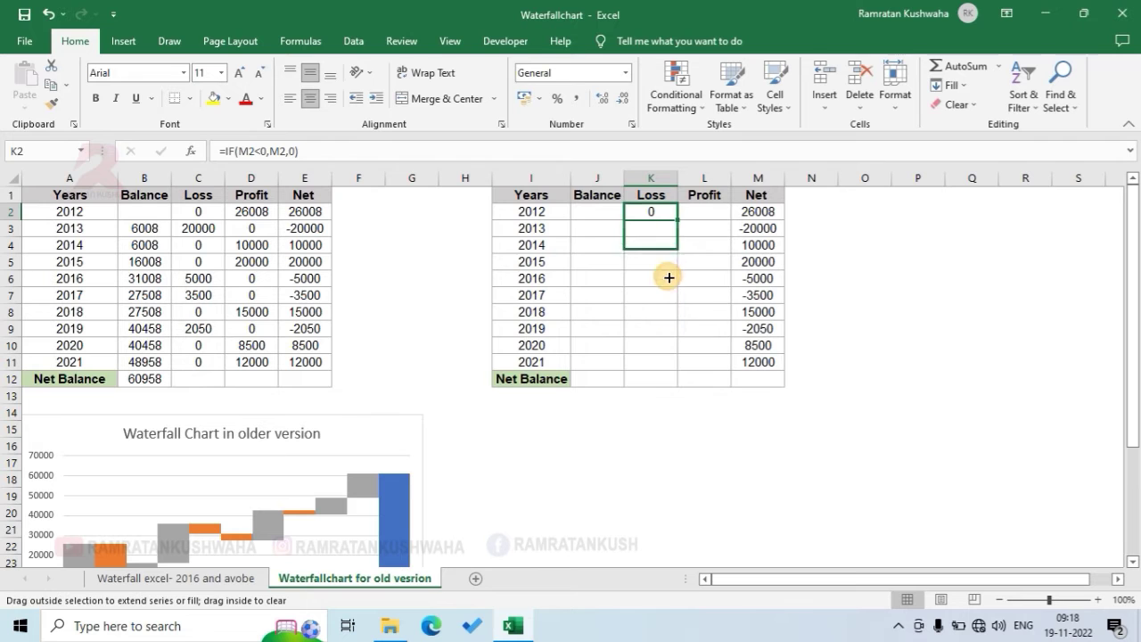
pyautogui.click(892, 376)
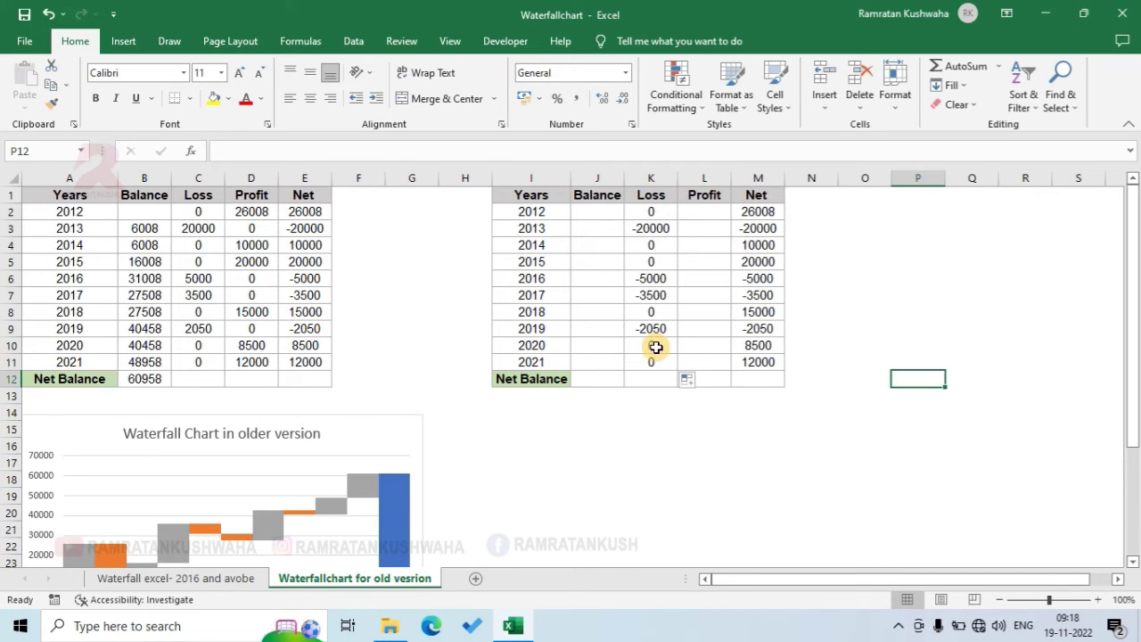
pyautogui.click(655, 228)
pyautogui.click(643, 278)
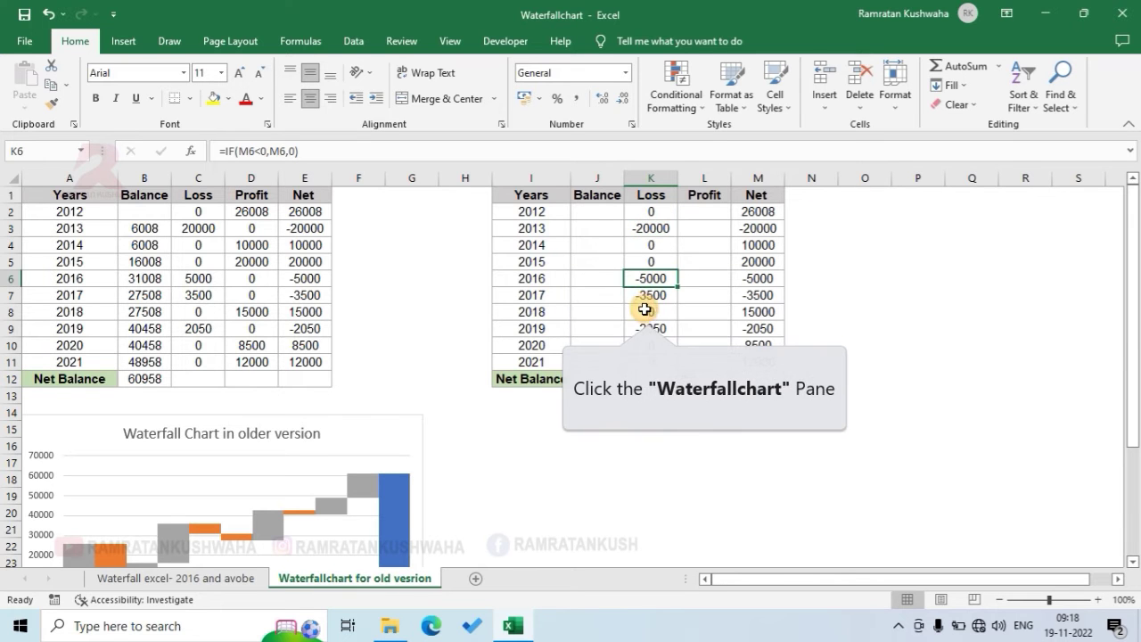
pyautogui.click(649, 312)
pyautogui.click(647, 328)
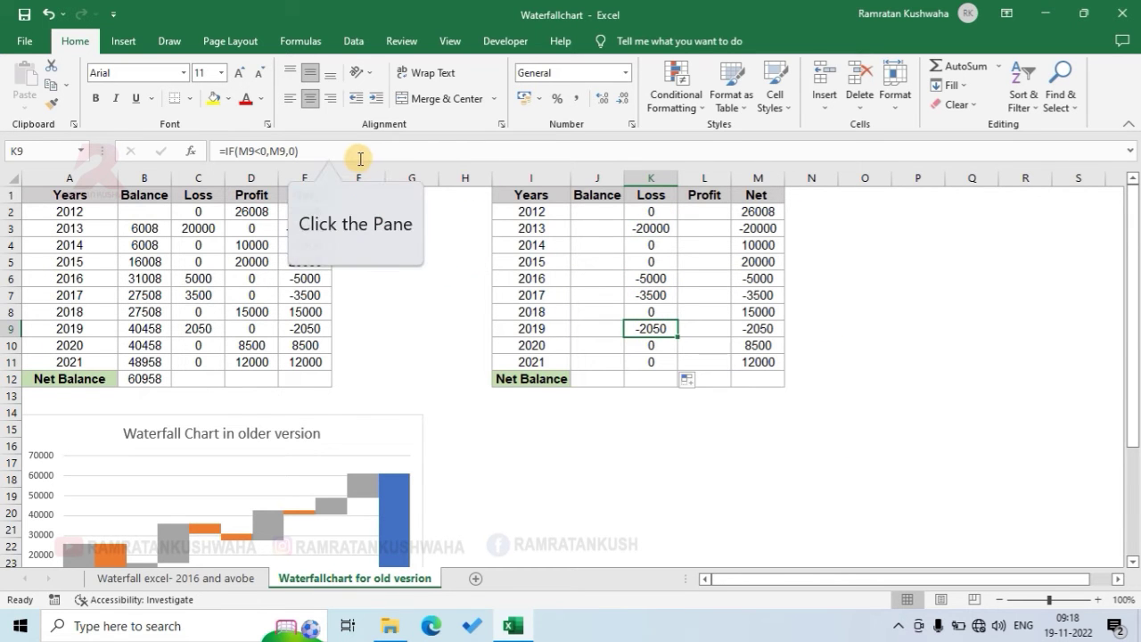
pyautogui.click(311, 149)
# - Change K9 to =-IF(M9<0,M9,0) and fill it across K2:K11
pyautogui.click(229, 152)
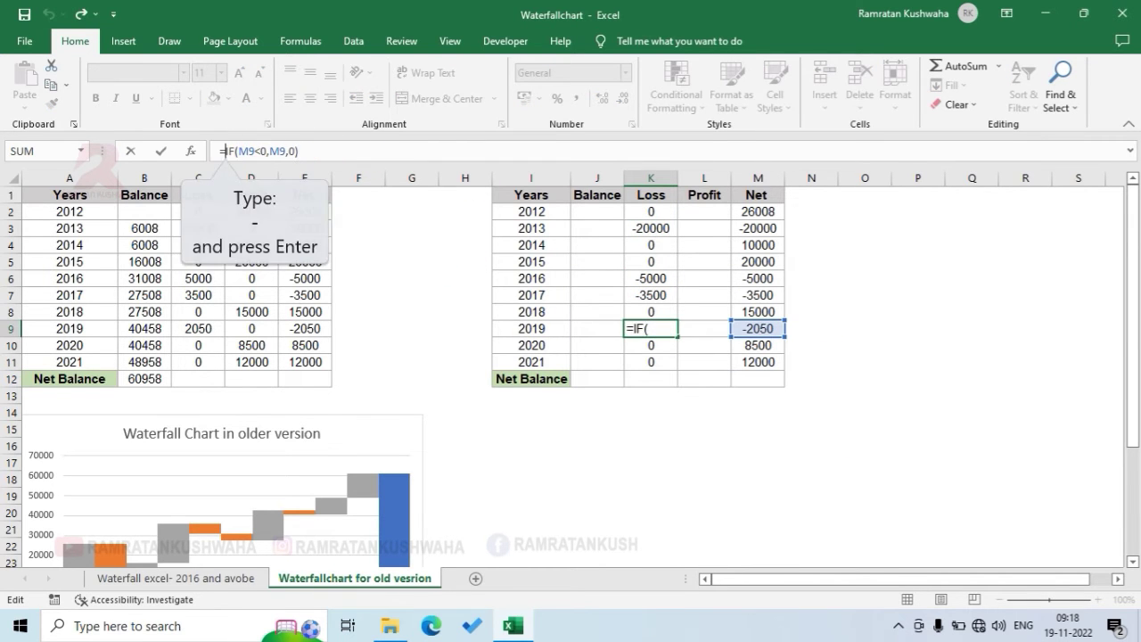
pyautogui.write('-')
pyautogui.press('Return')
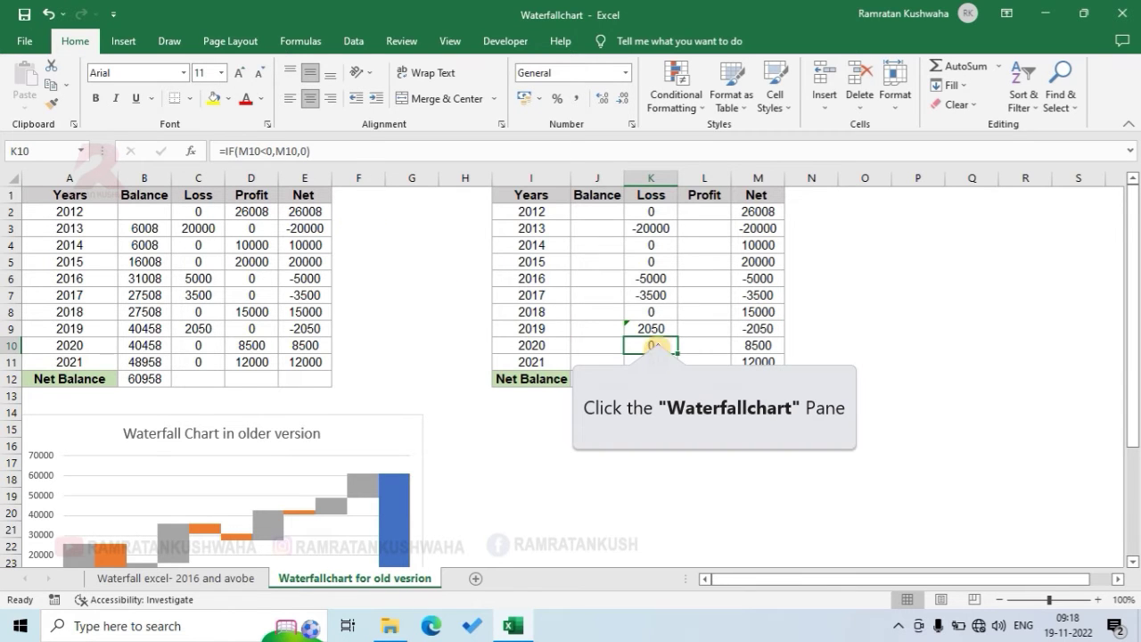
pyautogui.click(665, 328)
pyautogui.moveTo(677, 336); pyautogui.dragTo(674, 208)
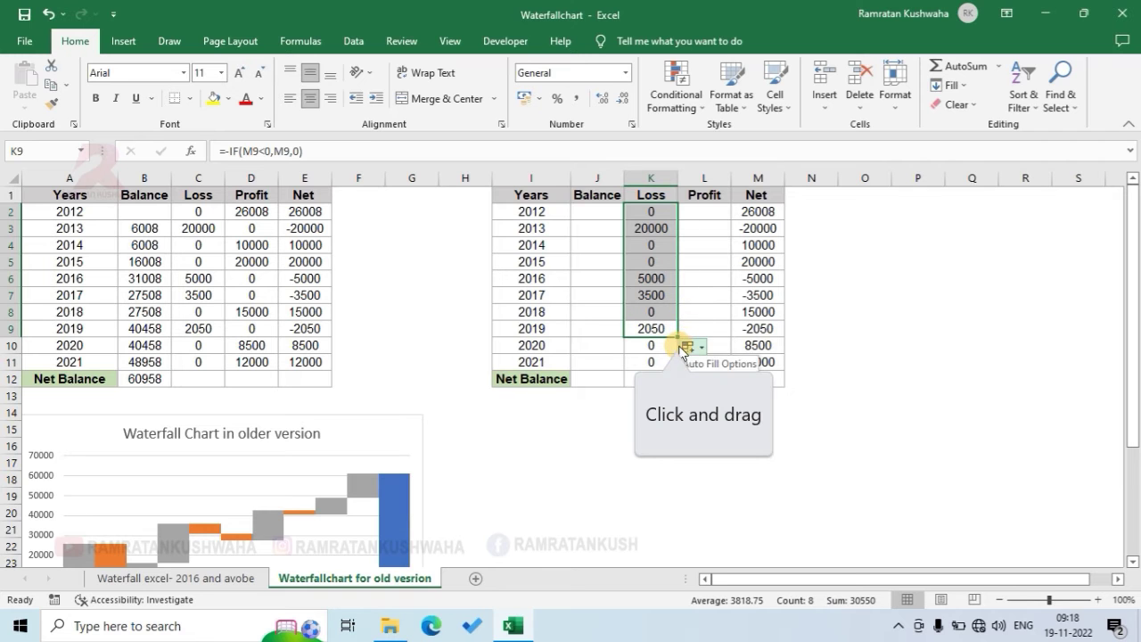
pyautogui.moveTo(677, 336); pyautogui.dragTo(675, 365)
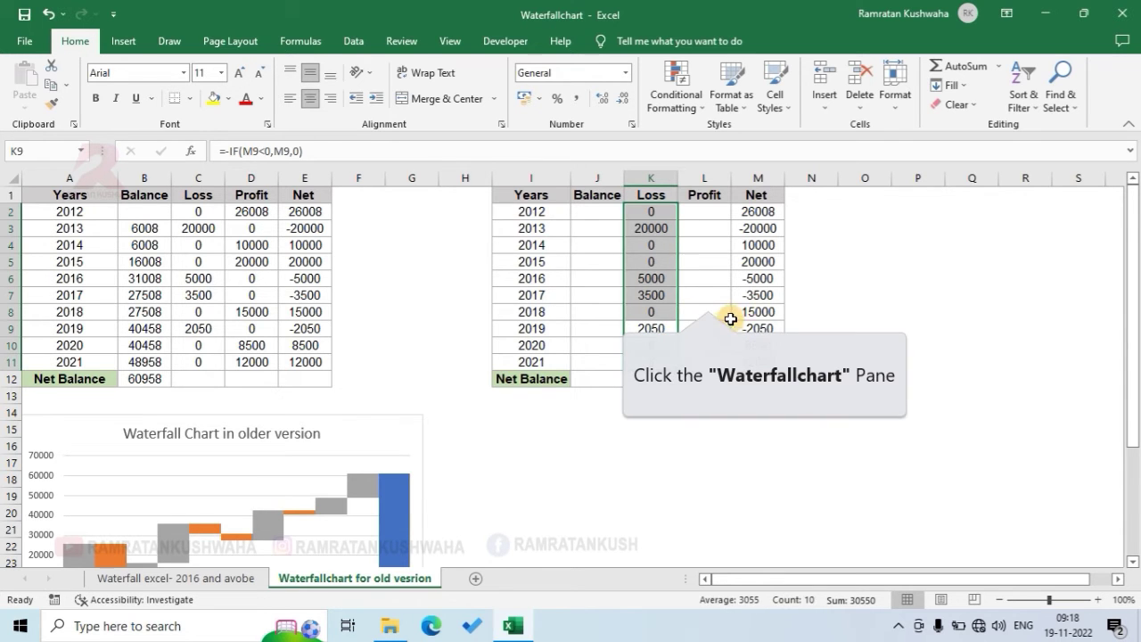
pyautogui.click(934, 331)
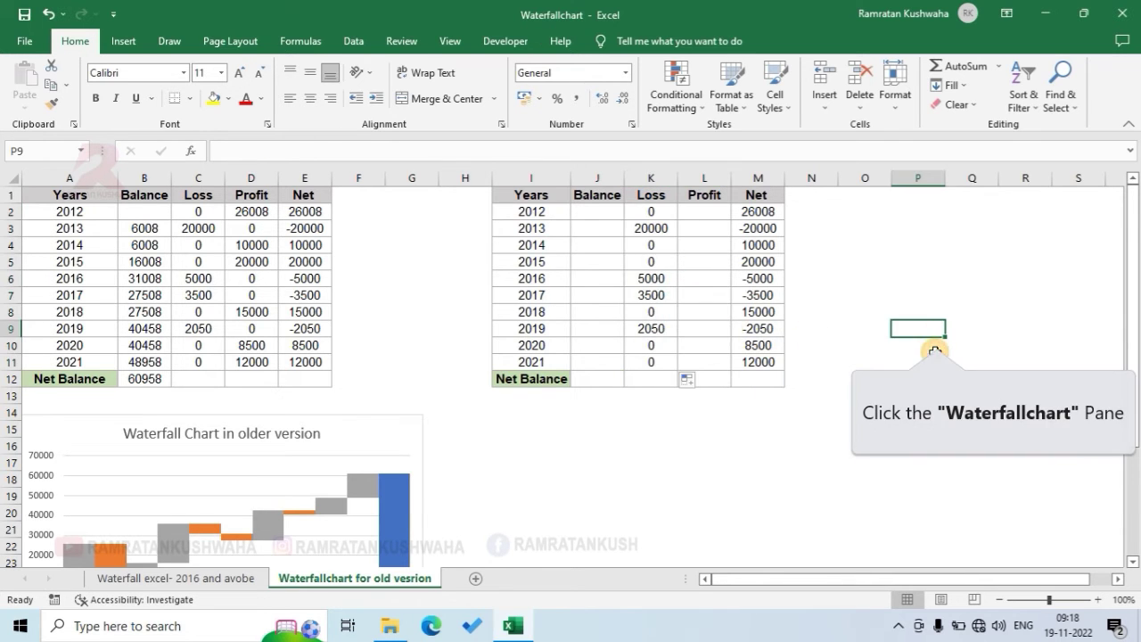
pyautogui.click(707, 215)
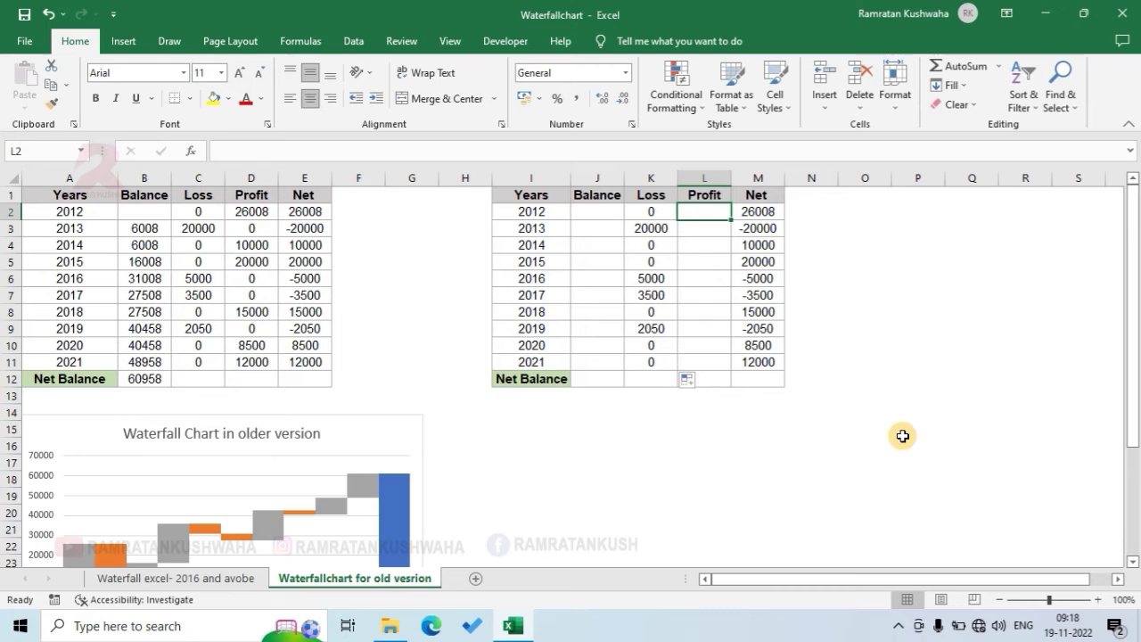
# - Enter =IF(M2>0,M2,0) in L2, giving 26008 as the 2012 Profit
pyautogui.write('=')
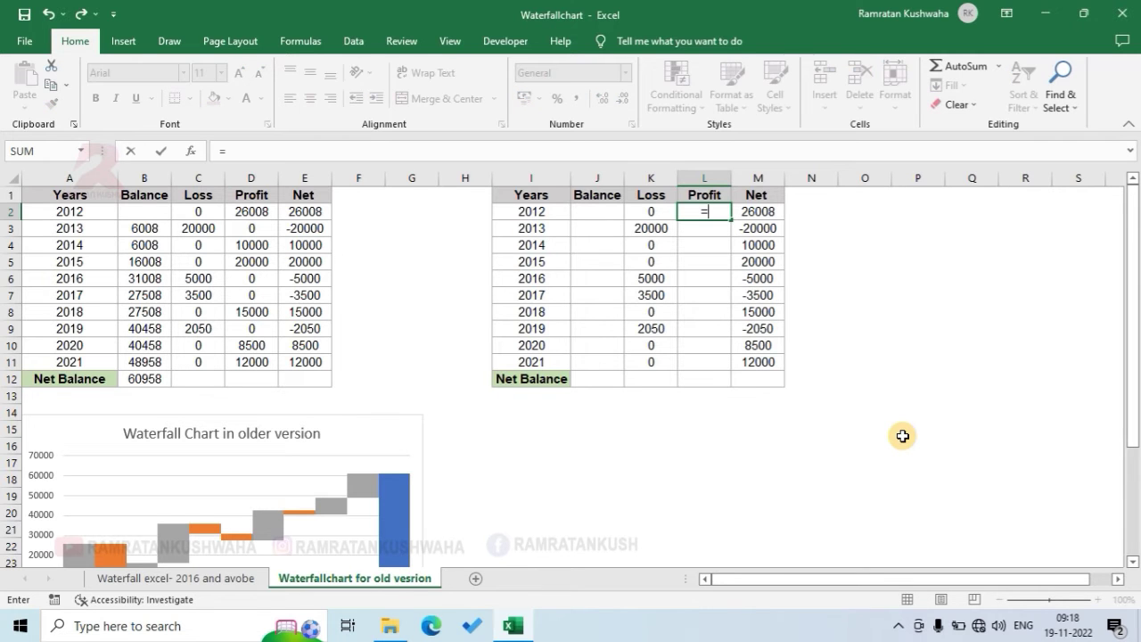
pyautogui.write('if(')
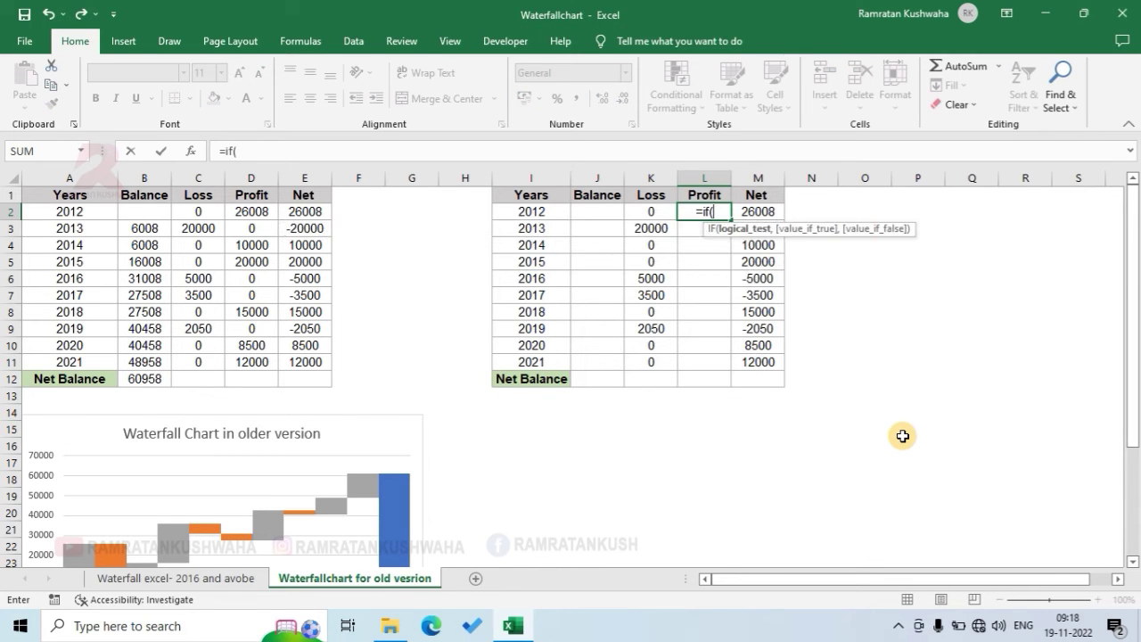
pyautogui.click(765, 215)
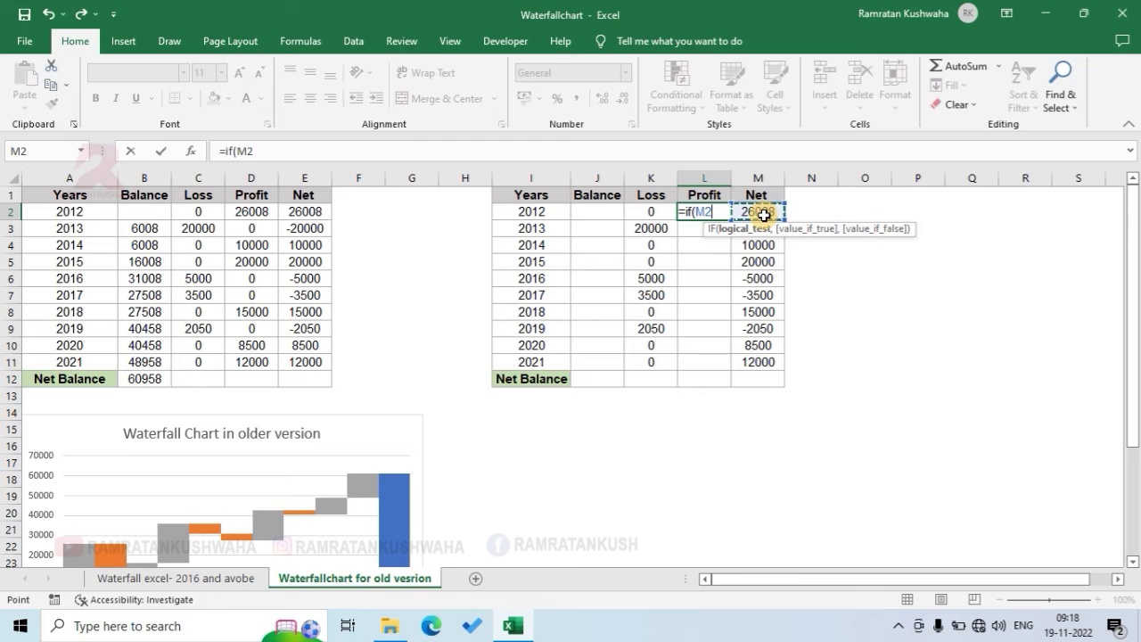
pyautogui.write('>')
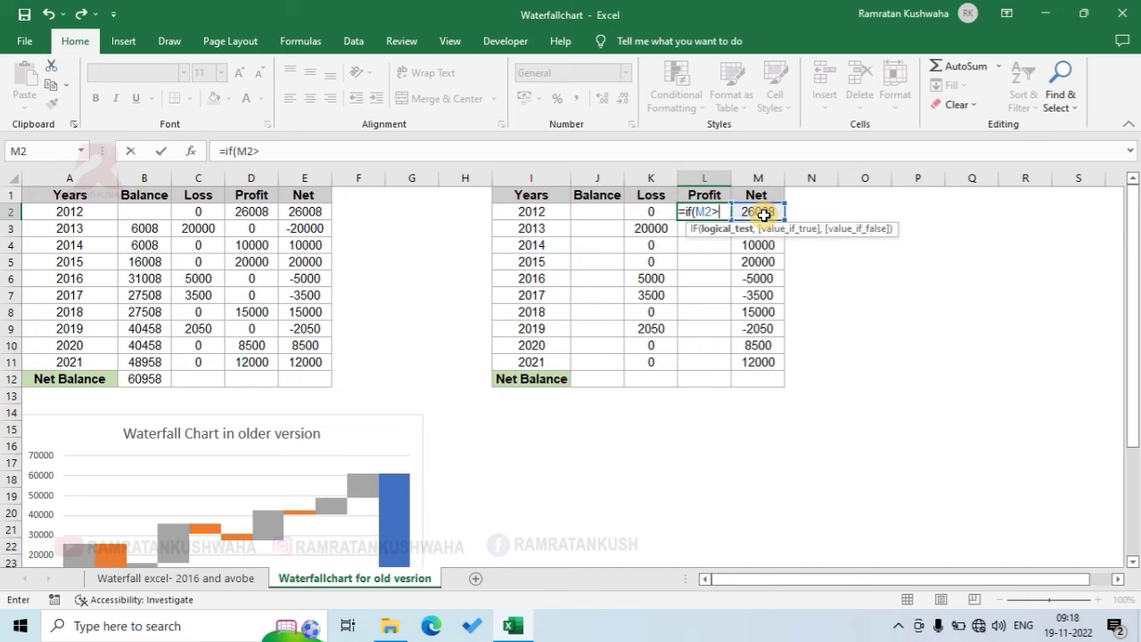
pyautogui.write('0,')
pyautogui.click(764, 215)
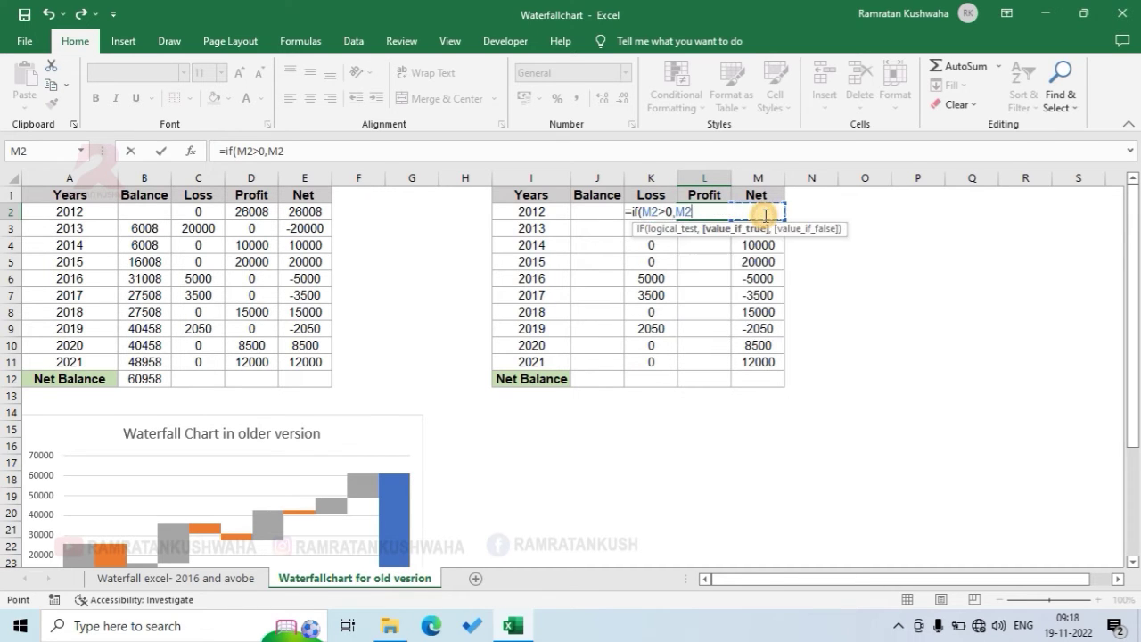
pyautogui.write(',0')
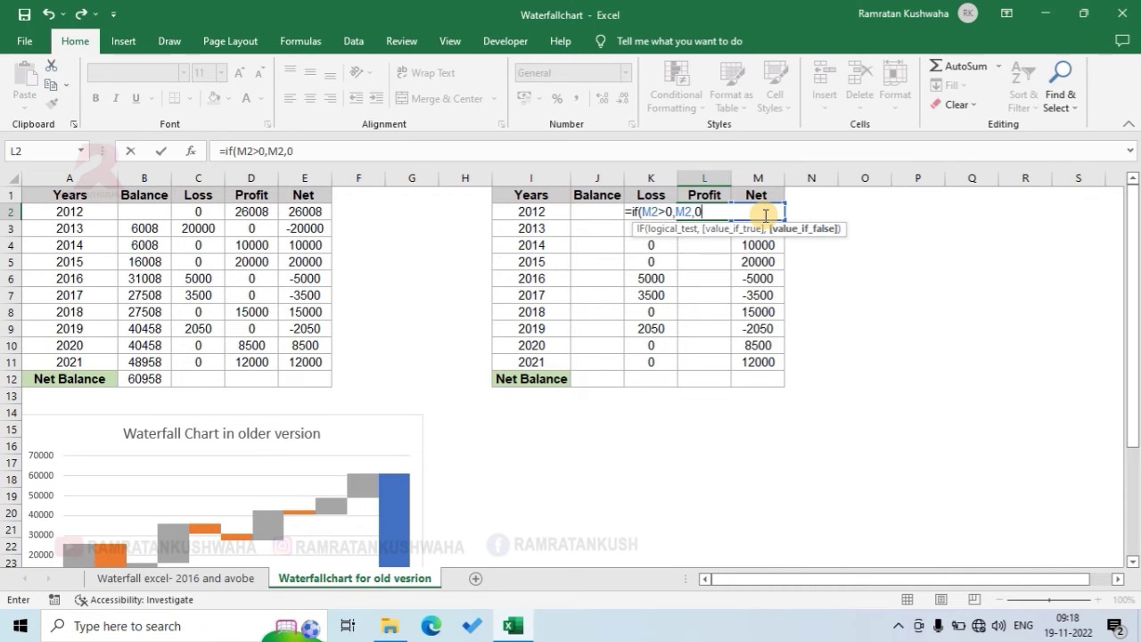
pyautogui.write(')')
pyautogui.press('Return')
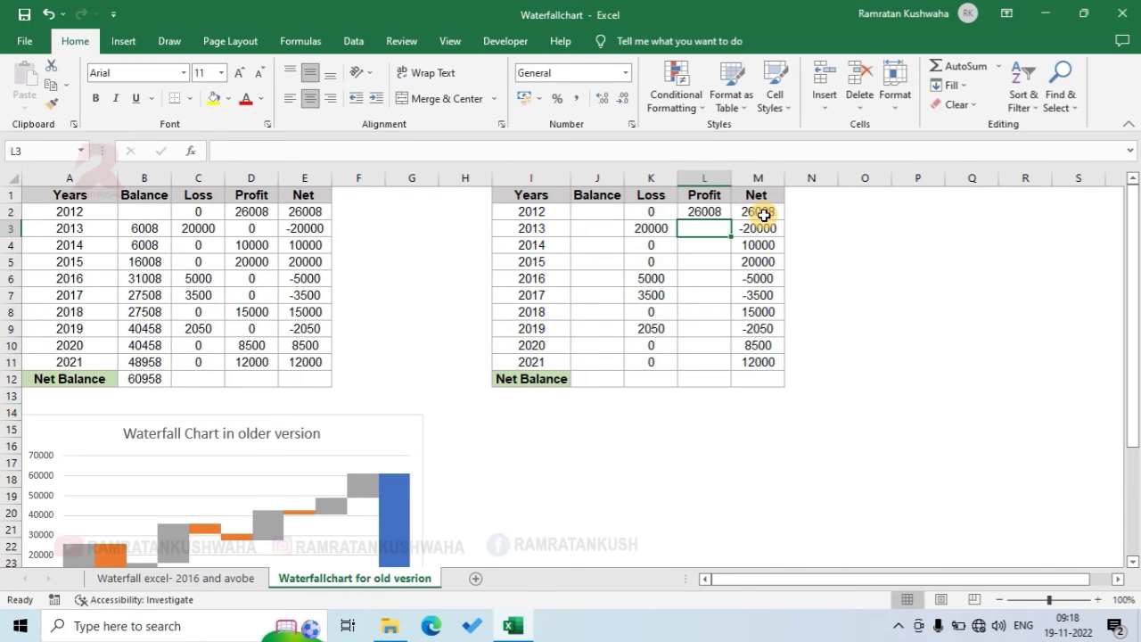
# - Fill the Profit formula from L2 down to L11 and check the 2017 result
pyautogui.click(702, 214)
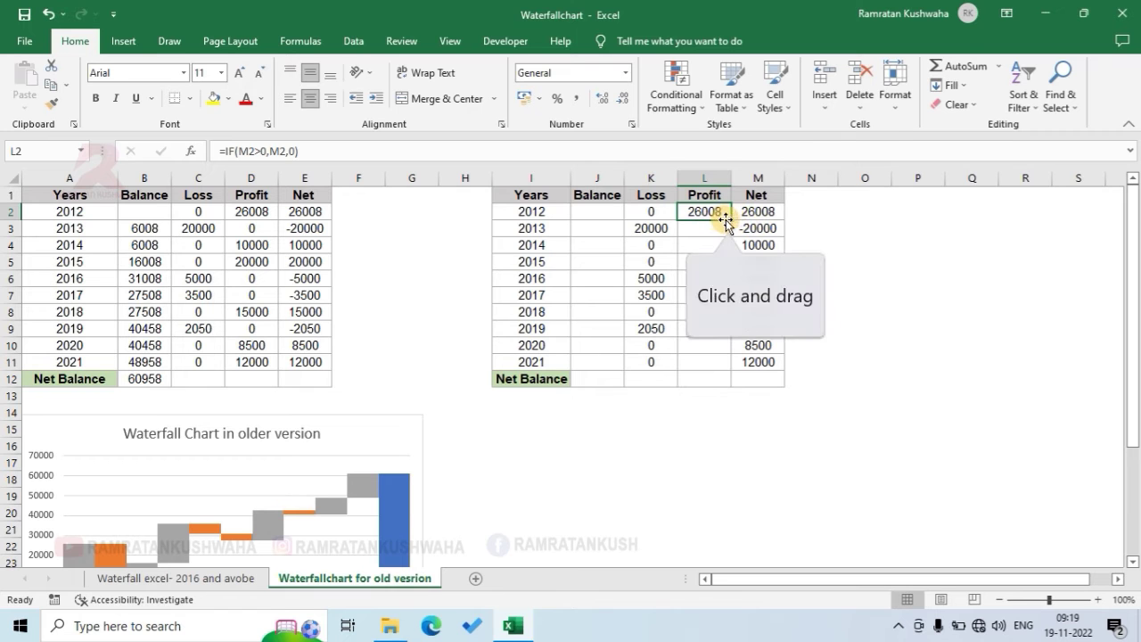
pyautogui.moveTo(726, 221); pyautogui.dragTo(745, 371)
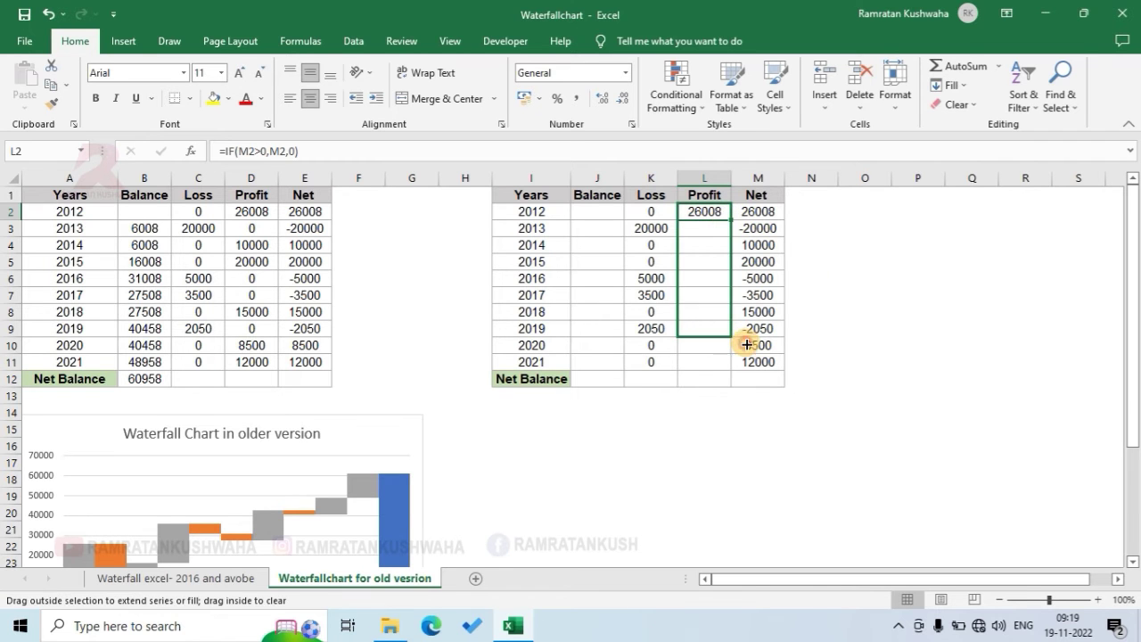
pyautogui.click(849, 330)
pyautogui.click(708, 299)
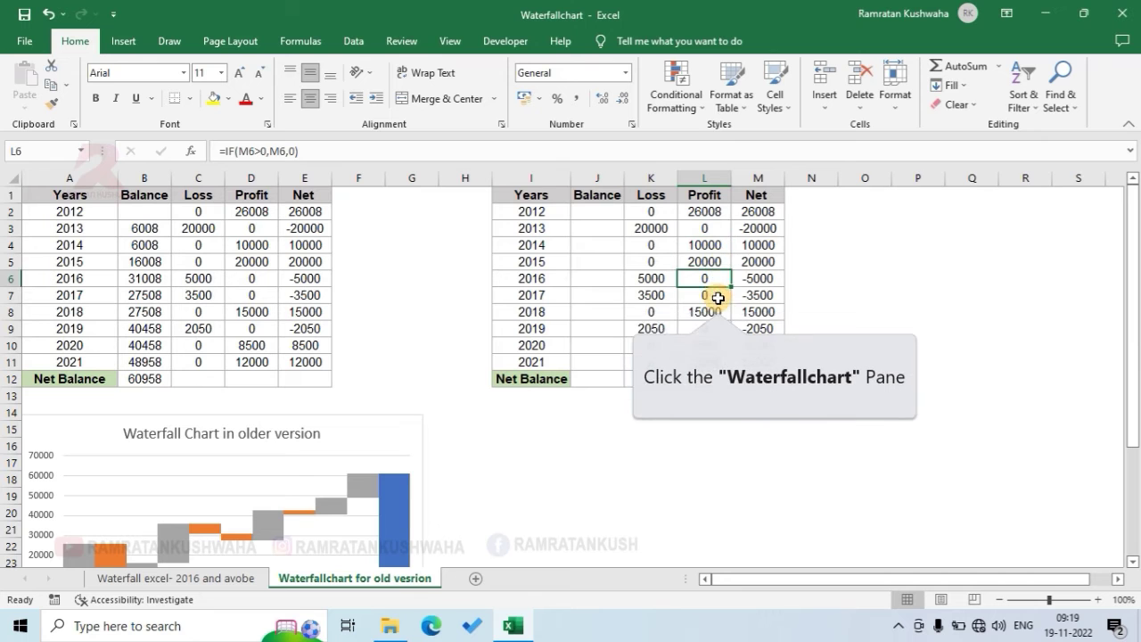
pyautogui.click(588, 211)
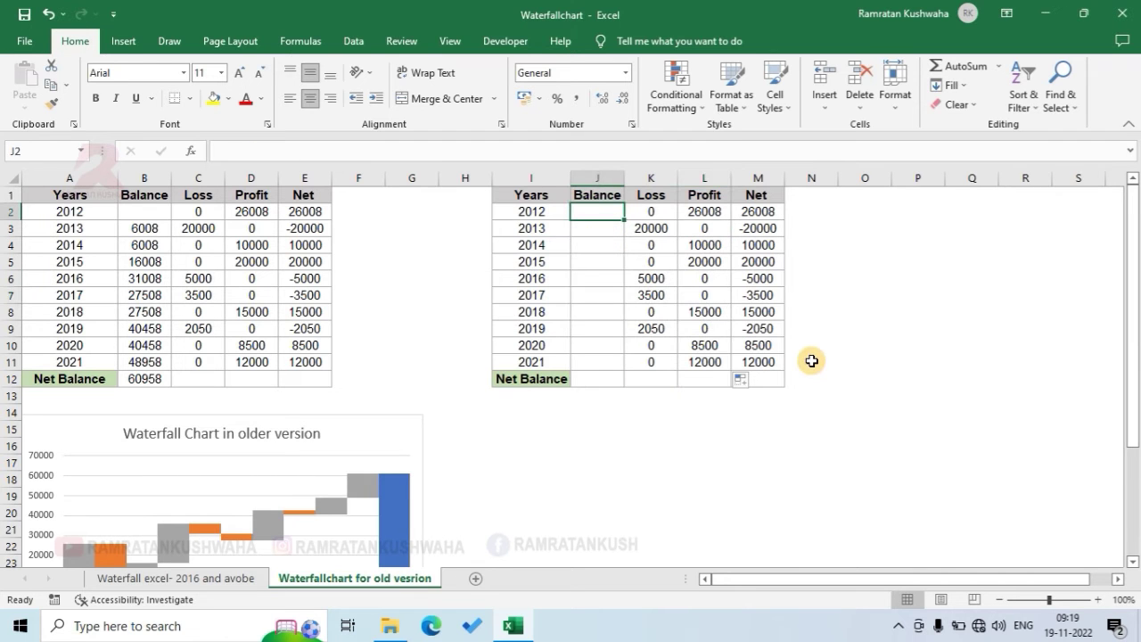
# - Enter =J2+L2-K3 in J3 so the 2013 Balance shows 6008
pyautogui.press('Down')
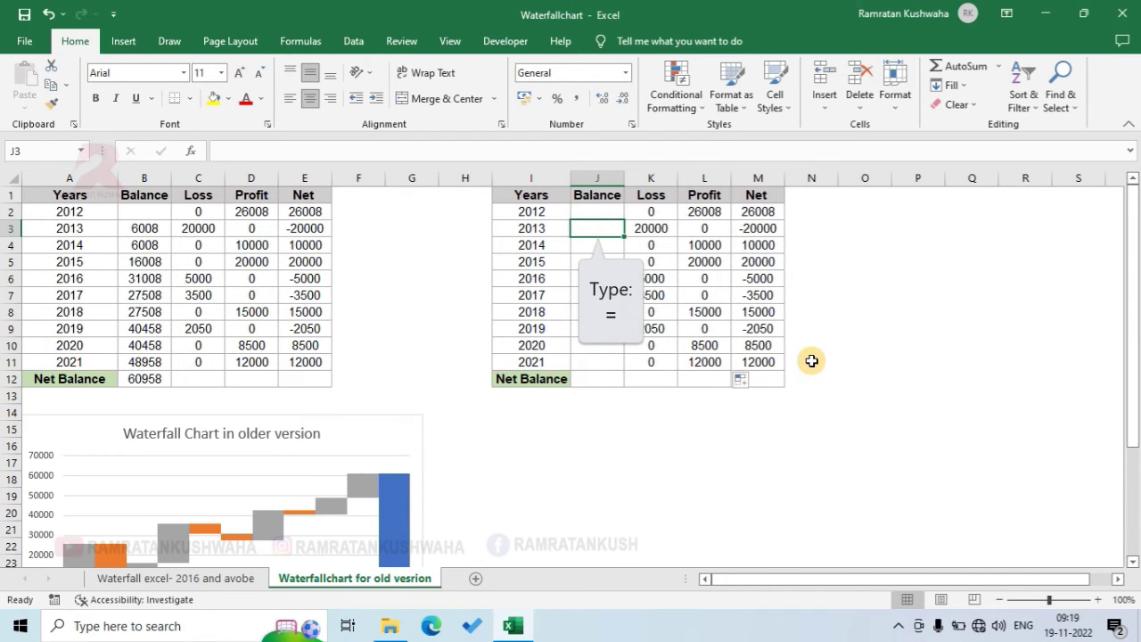
pyautogui.write('=')
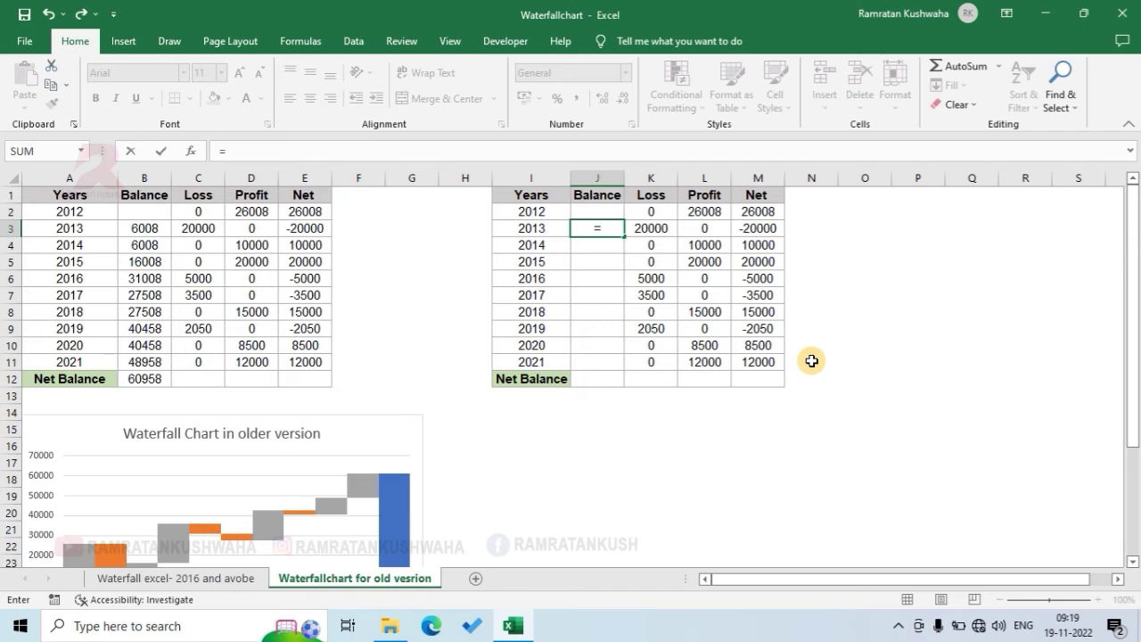
pyautogui.press('Up')
pyautogui.press('Up')
pyautogui.press('Down')
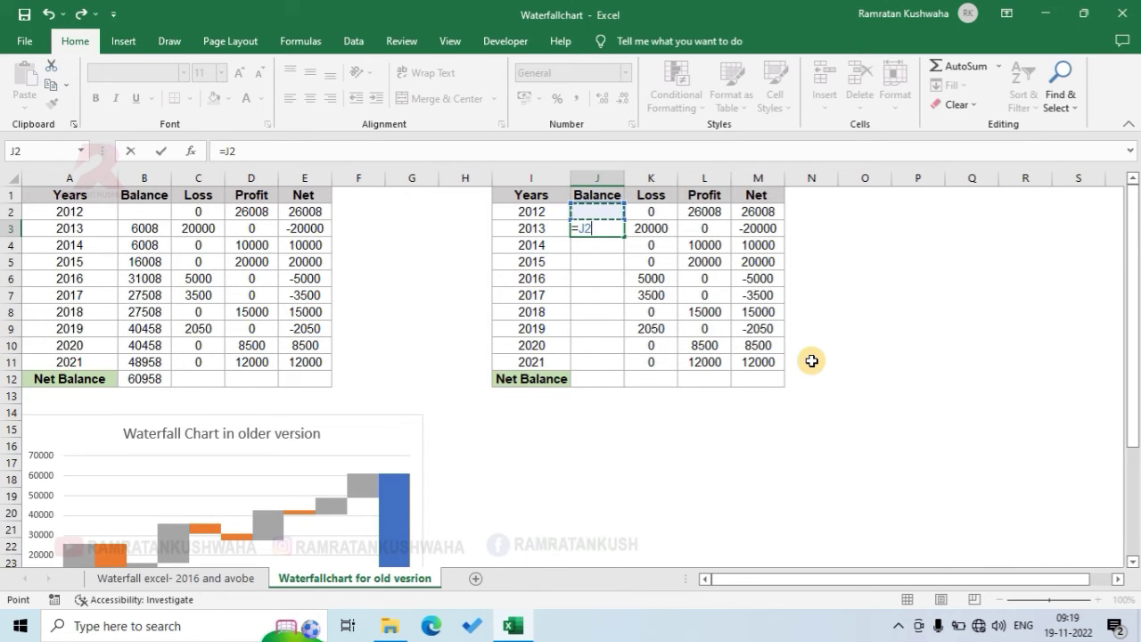
pyautogui.write('+')
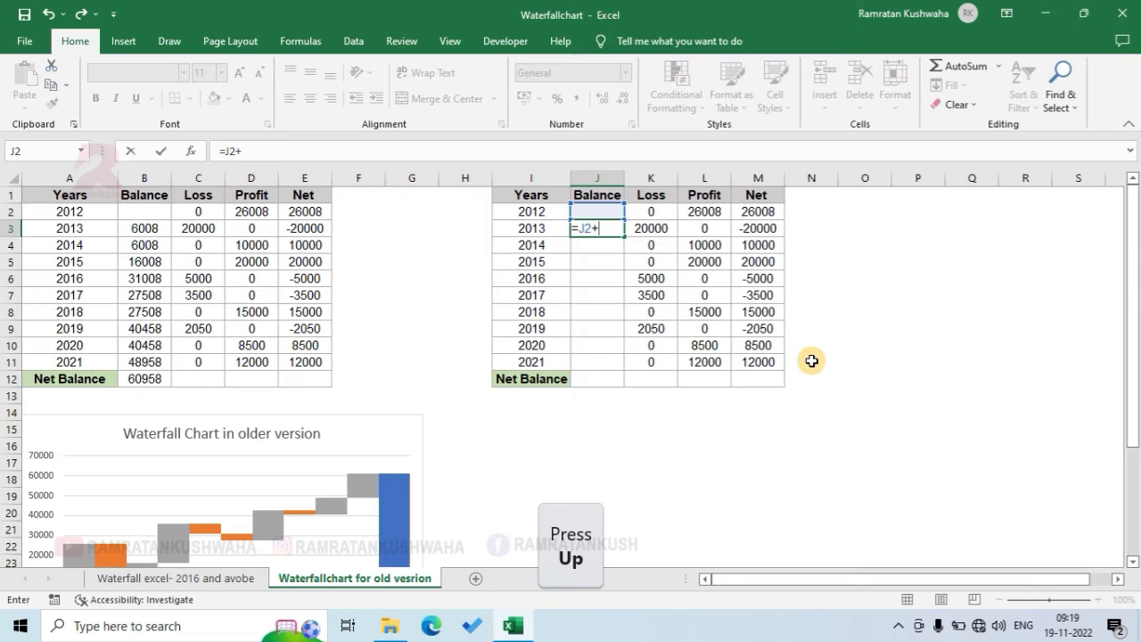
pyautogui.press('Up')
pyautogui.press('Right')
pyautogui.press('Right')
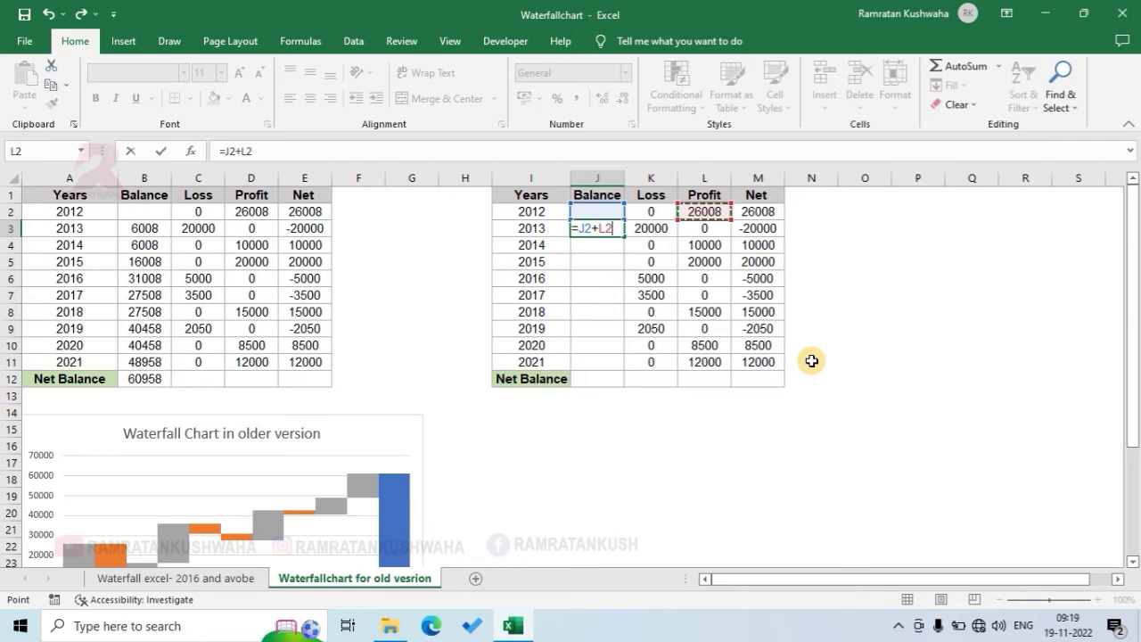
pyautogui.write('-')
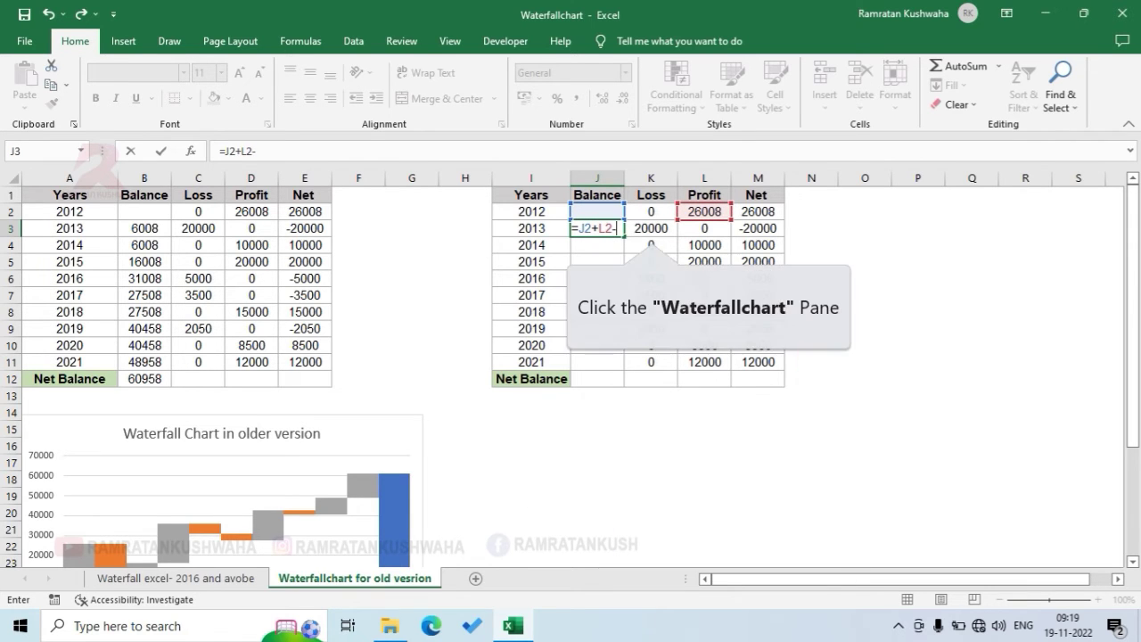
pyautogui.click(653, 231)
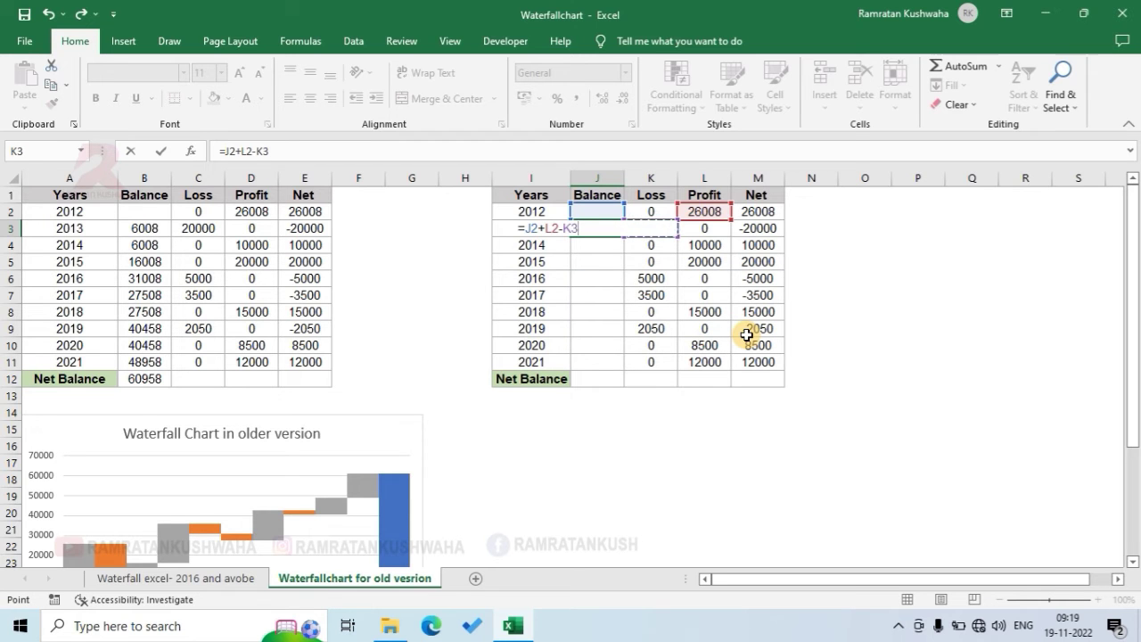
pyautogui.press('Return')
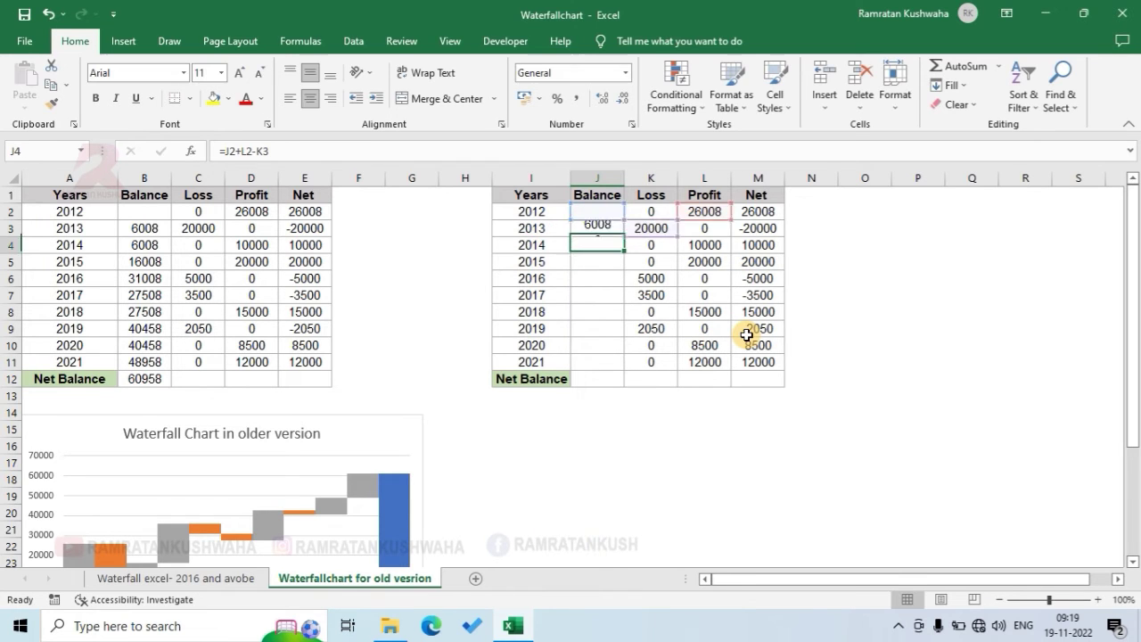
# - Fill the Balance formula from J3 down through the Net Balance row J12
pyautogui.click(515, 232)
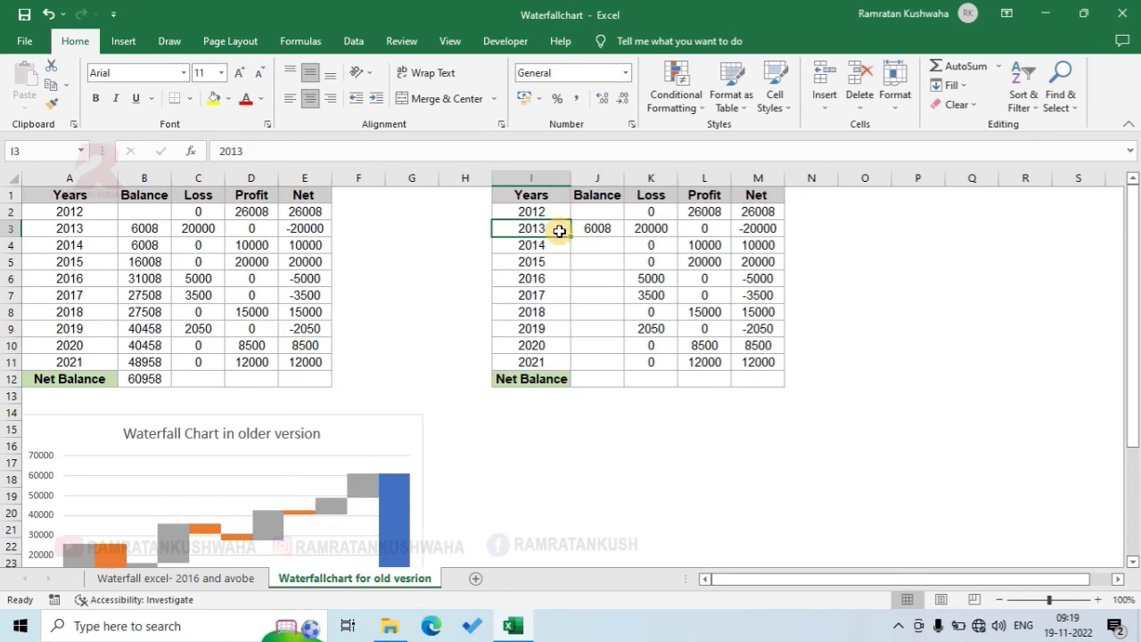
pyautogui.click(642, 229)
pyautogui.click(705, 211)
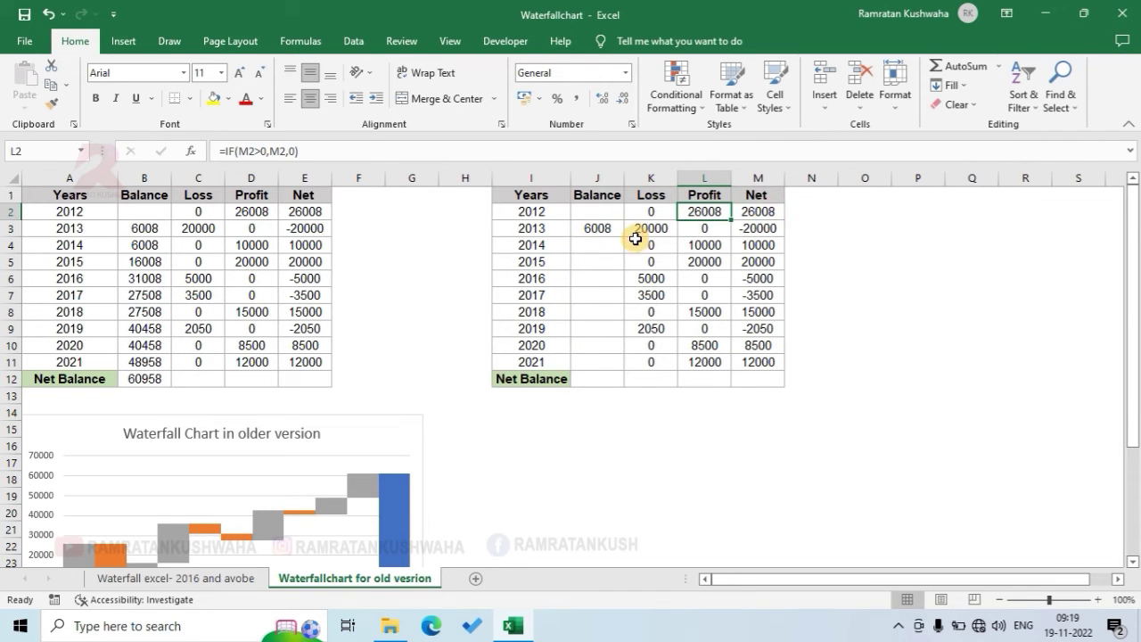
pyautogui.click(590, 231)
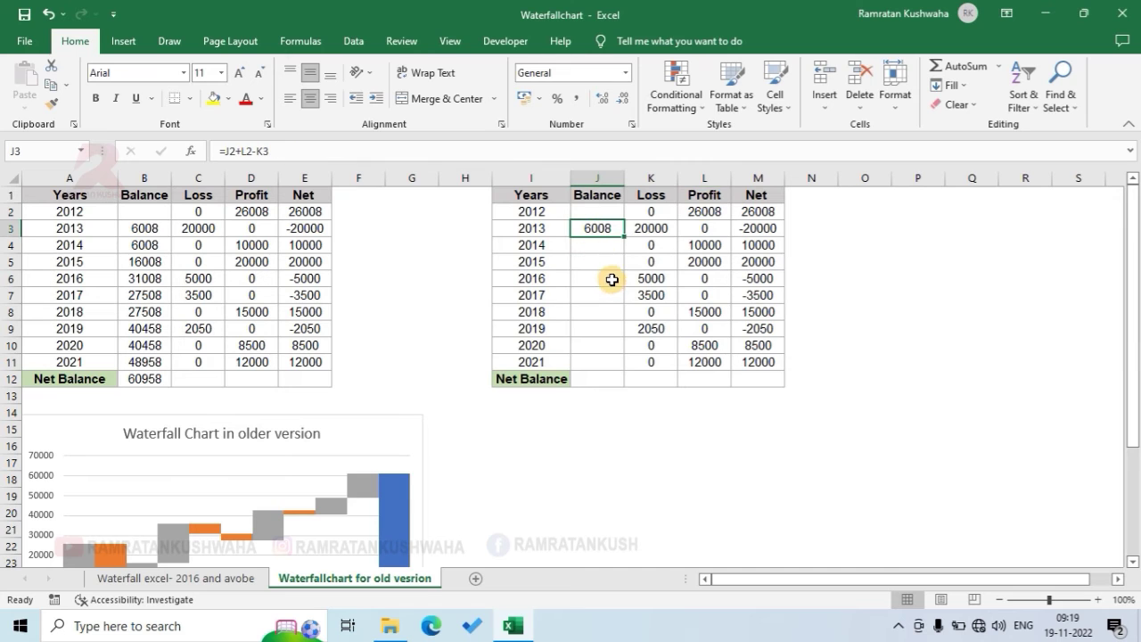
pyautogui.moveTo(625, 237); pyautogui.dragTo(617, 372)
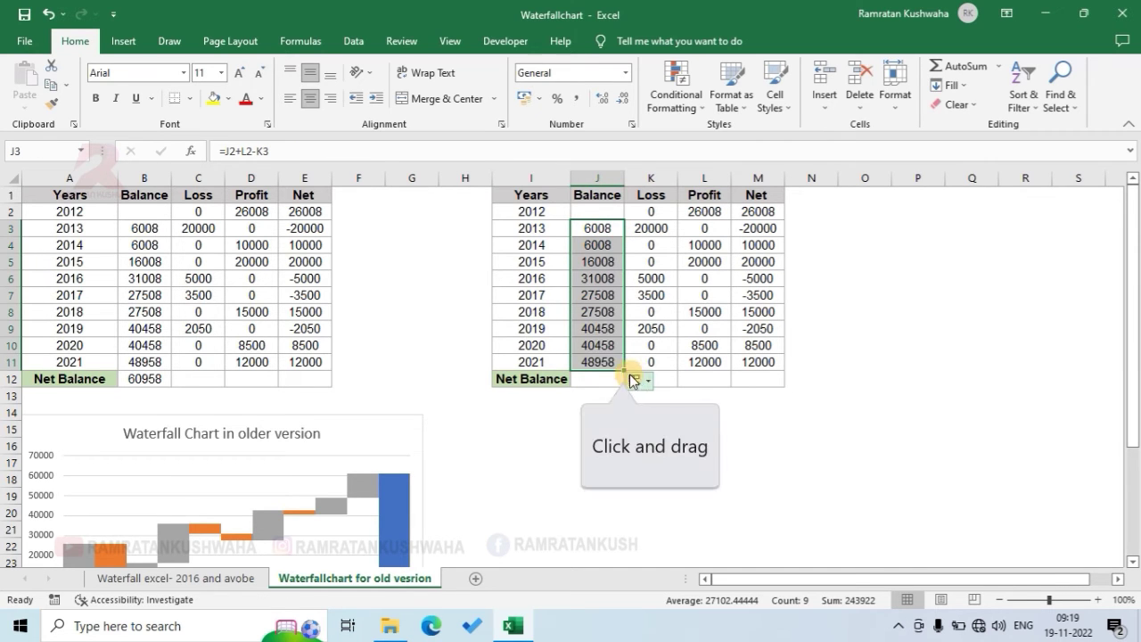
pyautogui.moveTo(624, 370); pyautogui.dragTo(625, 384)
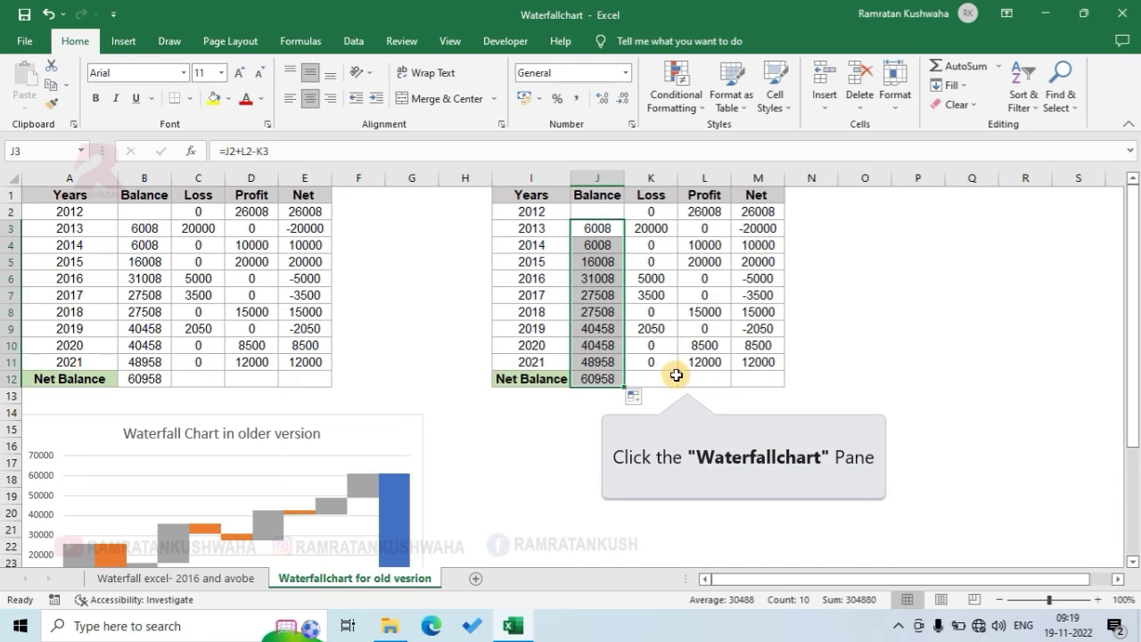
# - Check that J12 holds =J11+L11-K12, giving a Net Balance of 60958
pyautogui.click(684, 379)
pyautogui.click(620, 379)
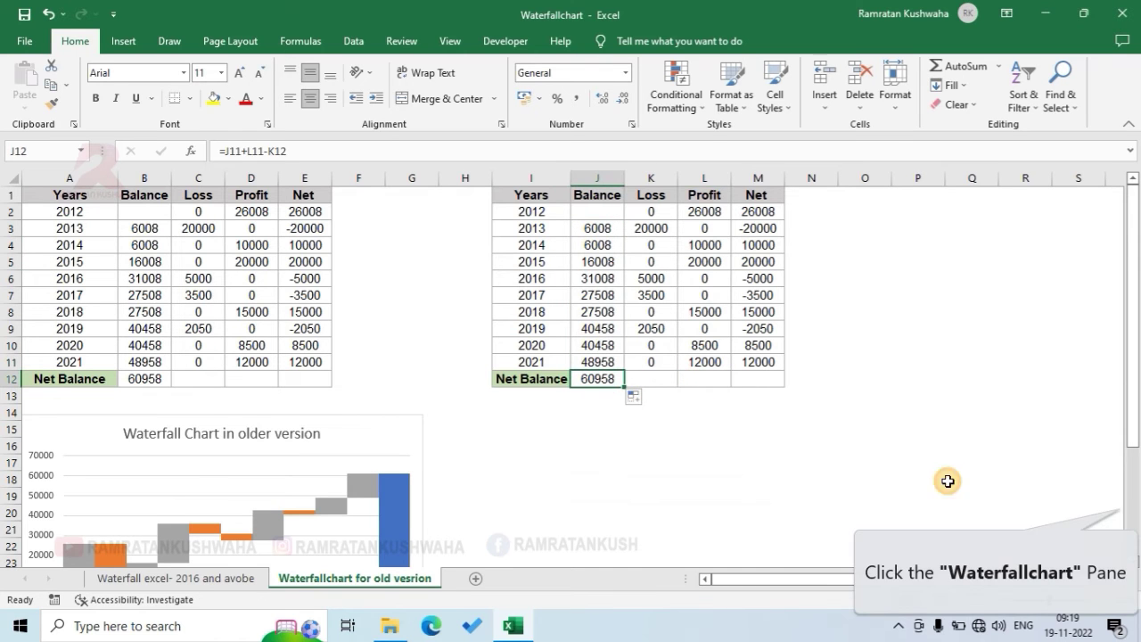
pyautogui.click(1114, 491)
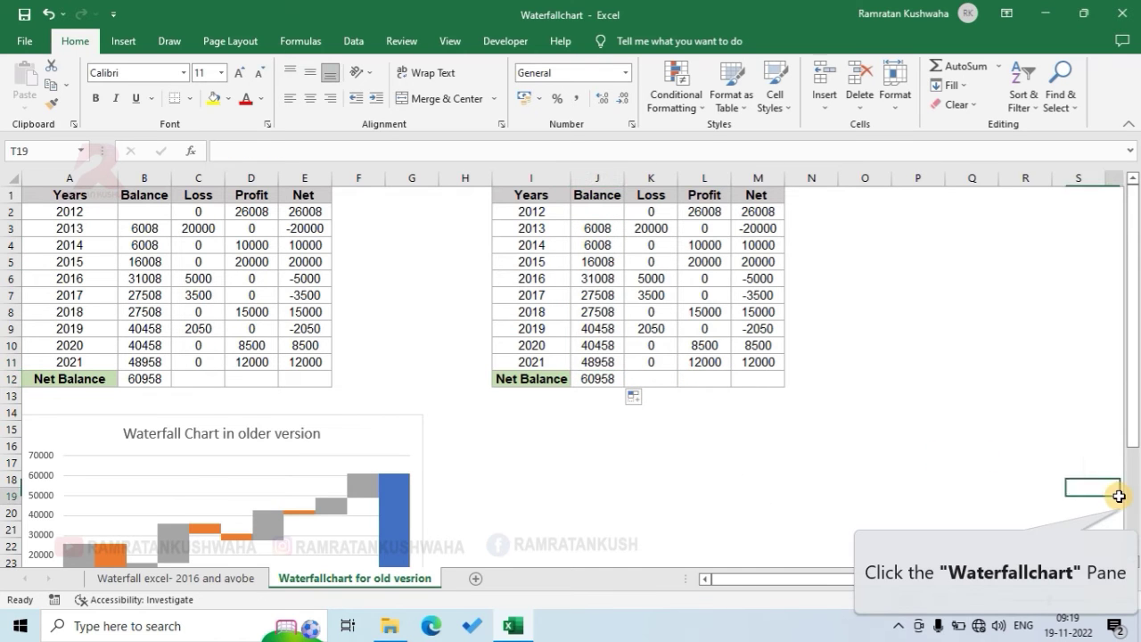
pyautogui.click(609, 375)
pyautogui.doubleClick(608, 377)
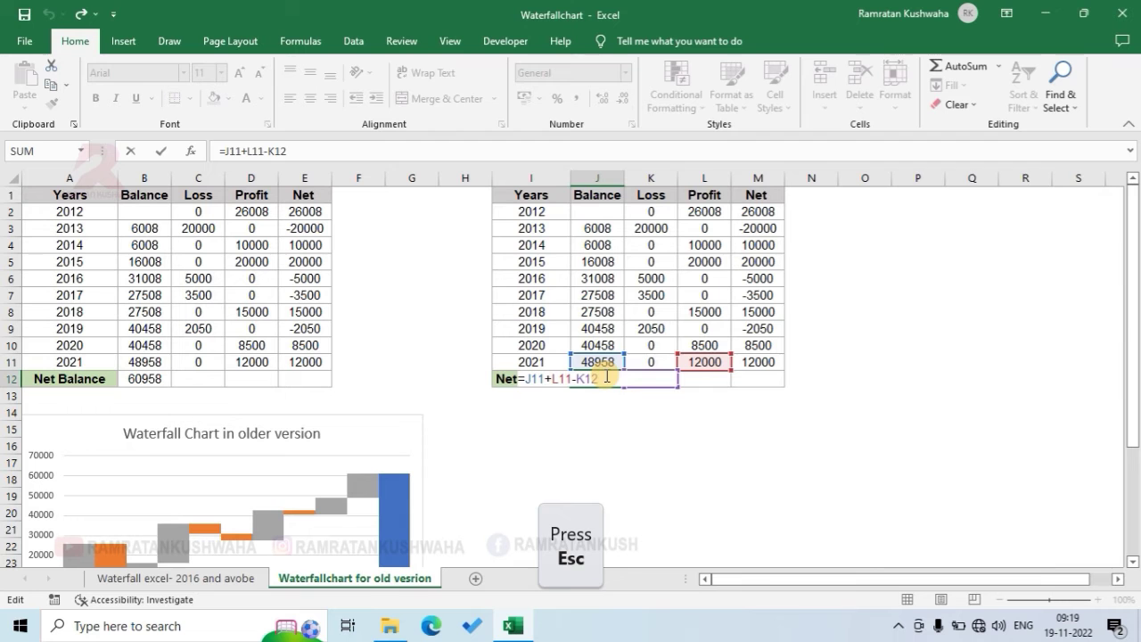
pyautogui.press('Escape')
pyautogui.click(817, 284)
# - Insert a 2-D Stacked Column chart of I1:L12 and place it beside the table
pyautogui.moveTo(531, 194); pyautogui.dragTo(698, 383)
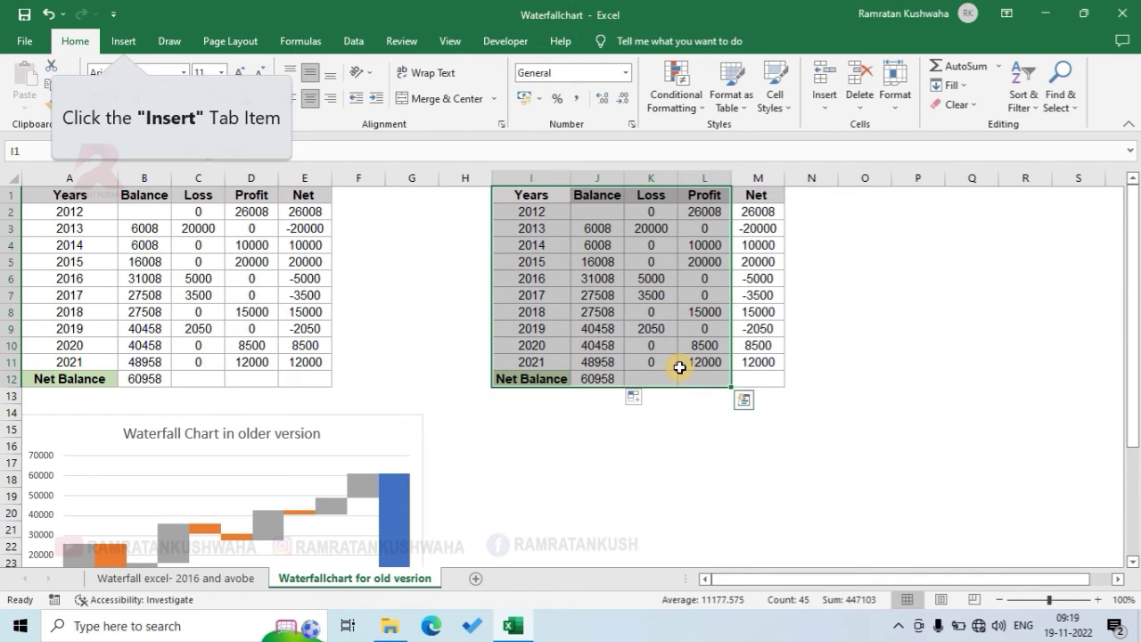
pyautogui.click(123, 41)
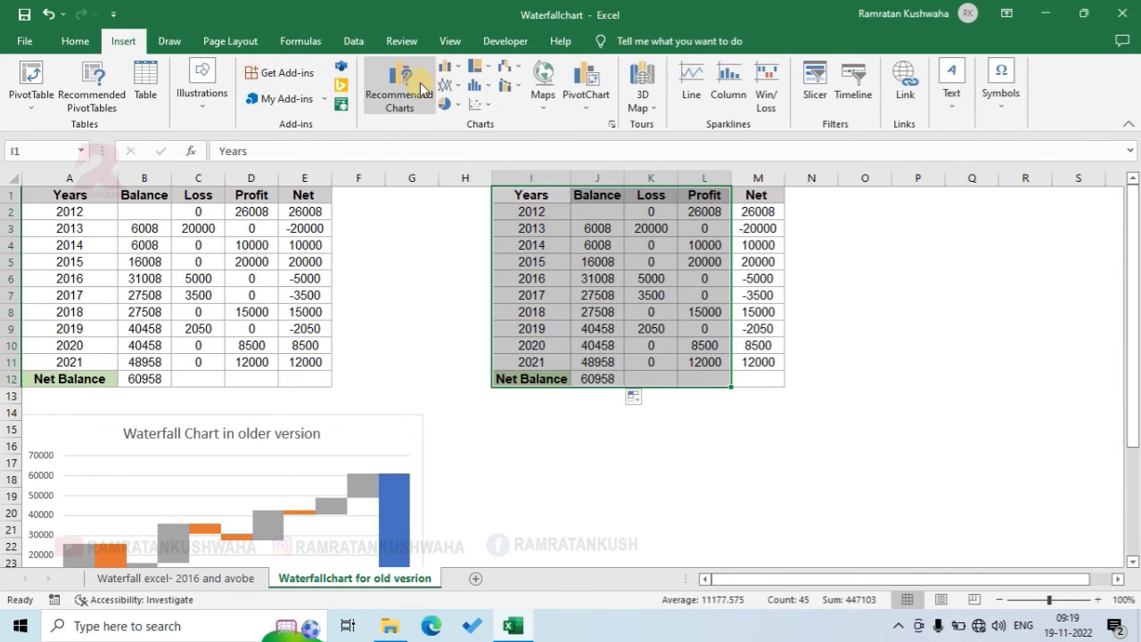
pyautogui.click(456, 74)
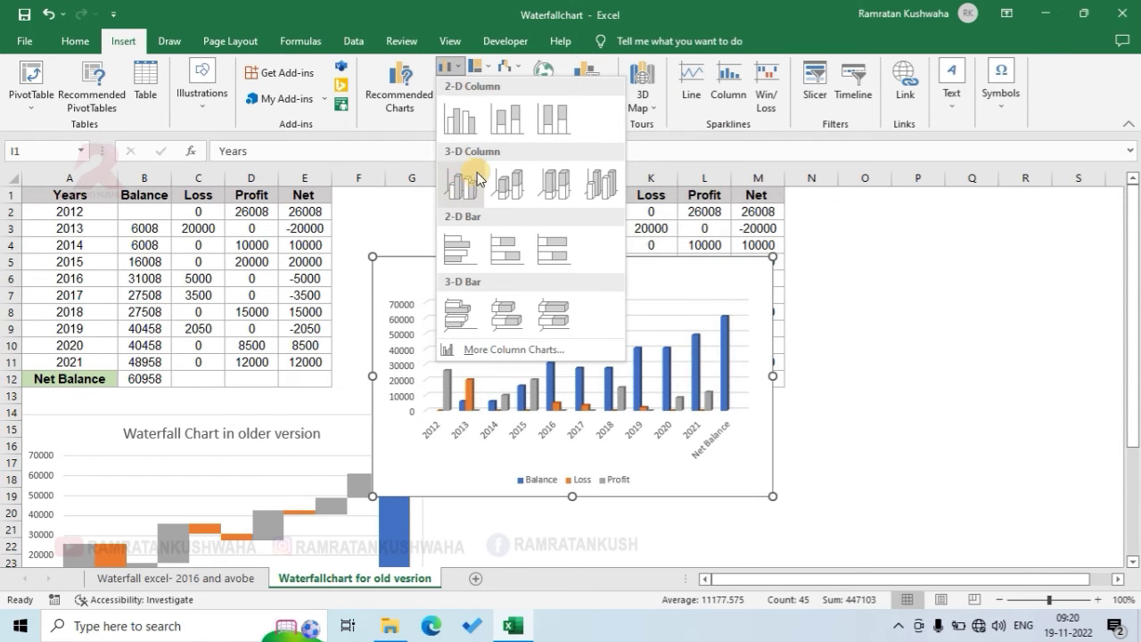
pyautogui.click(507, 124)
pyautogui.moveTo(639, 255); pyautogui.dragTo(849, 227)
pyautogui.click(1030, 411)
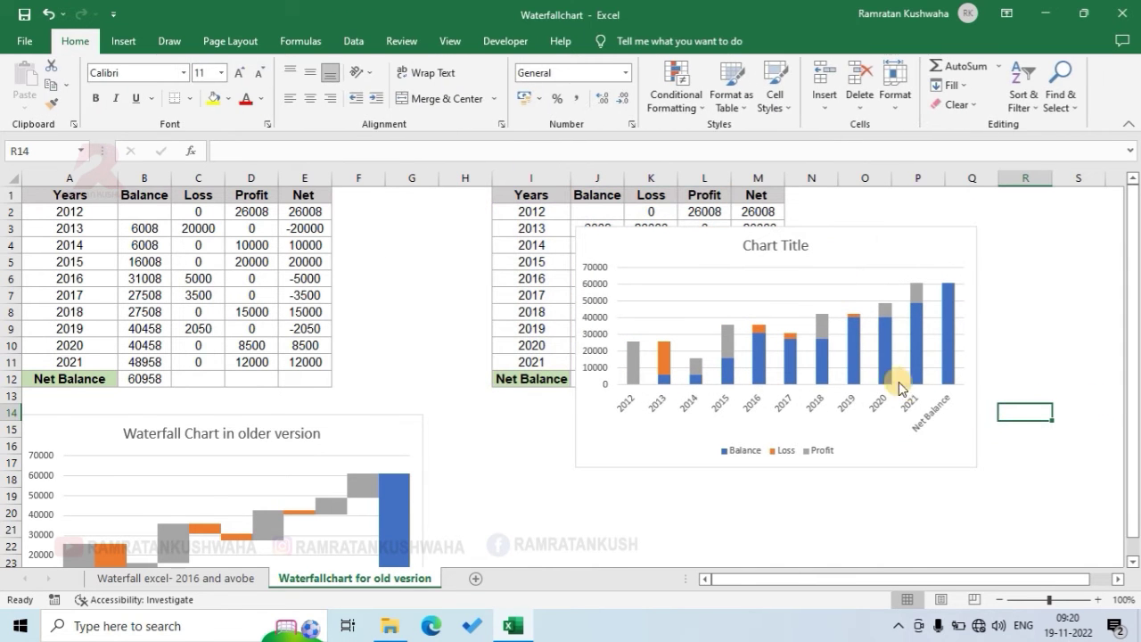
# - Set the Balance series Shape Fill to No Fill, leaving the Loss and Profit bars floating
pyautogui.click(858, 368)
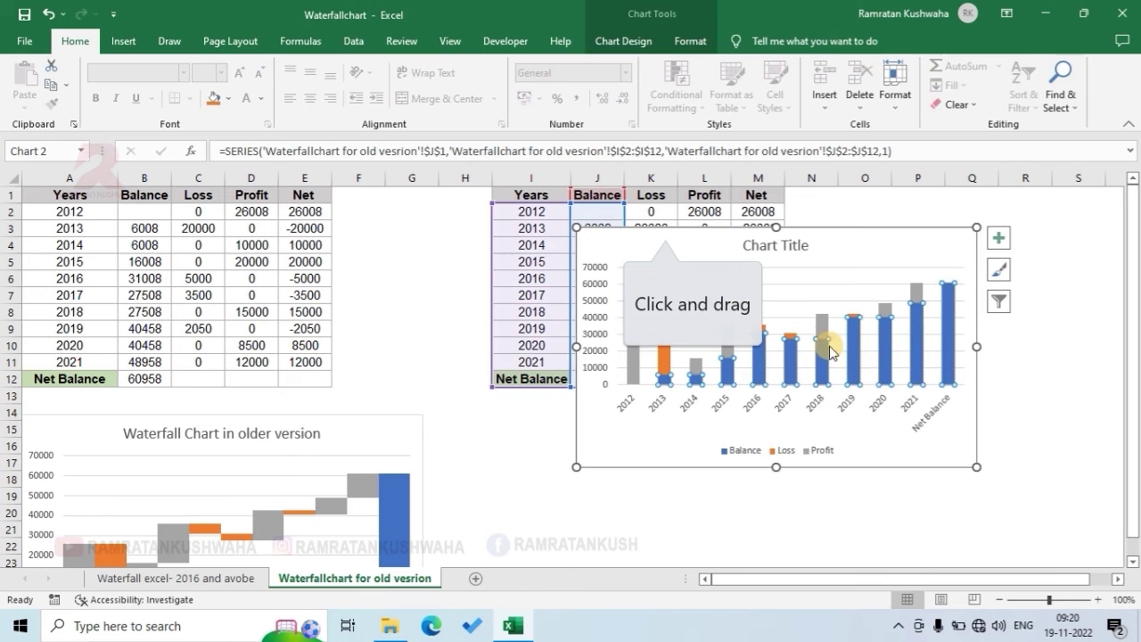
pyautogui.moveTo(665, 241); pyautogui.dragTo(768, 204)
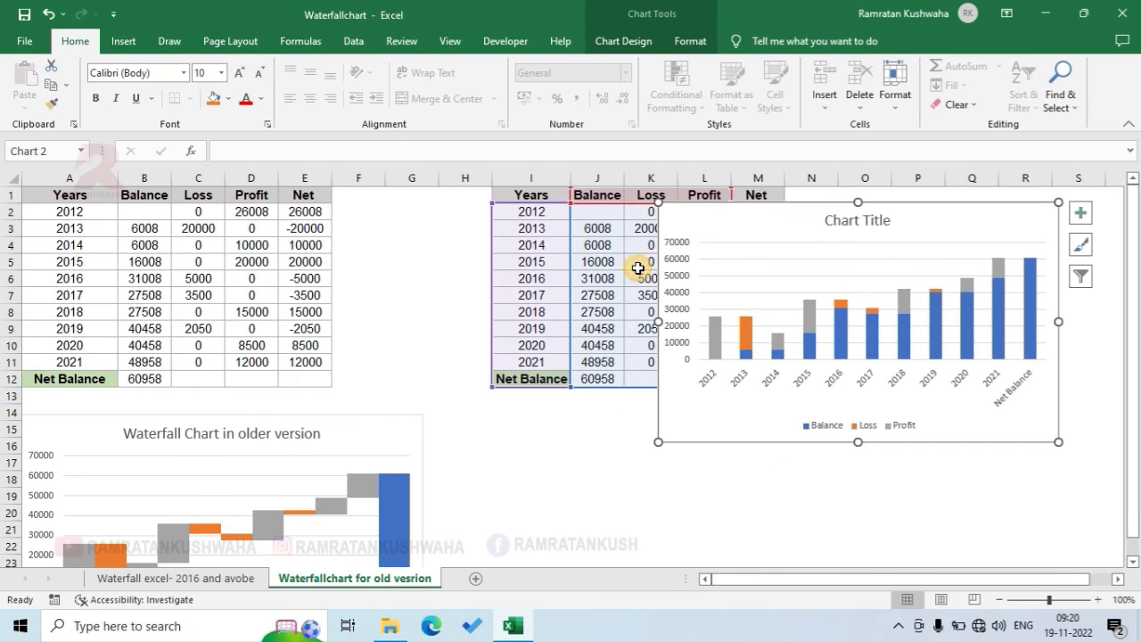
pyautogui.click(900, 337)
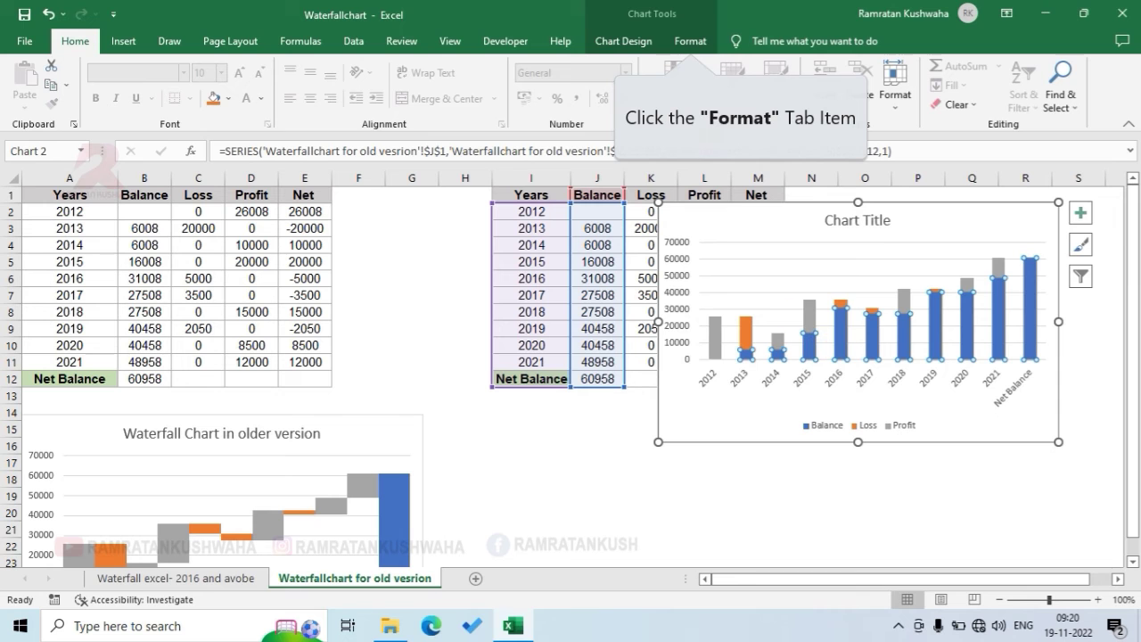
pyautogui.click(690, 41)
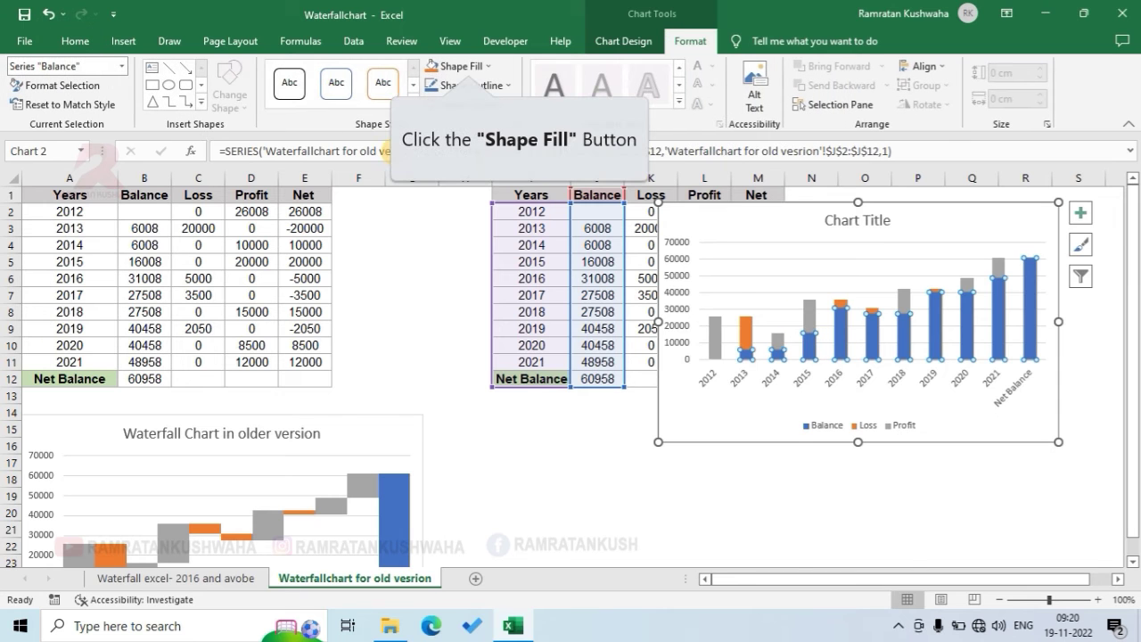
pyautogui.click(461, 66)
pyautogui.click(452, 247)
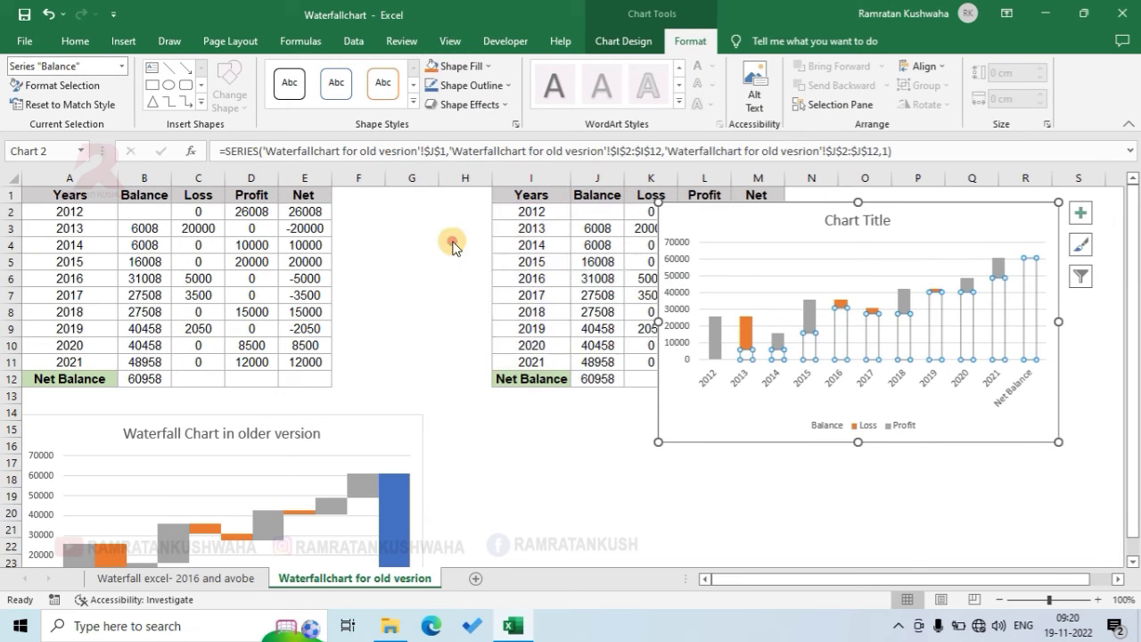
pyautogui.click(890, 497)
pyautogui.click(1000, 303)
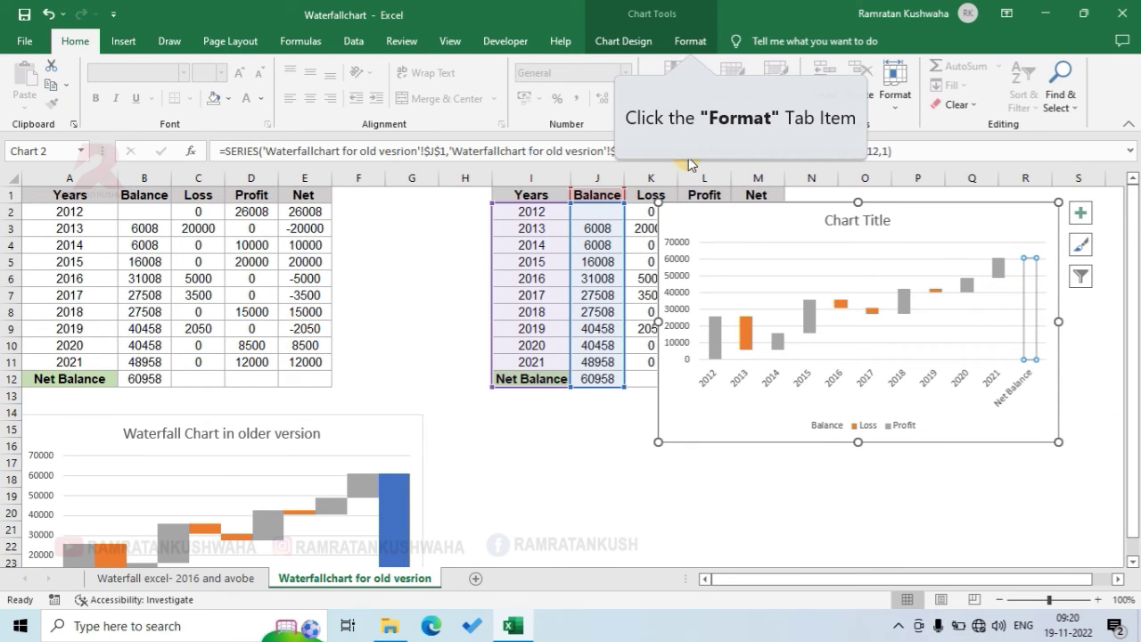
# - Fill the Net Balance bar with Blue, Accent 1
pyautogui.click(690, 40)
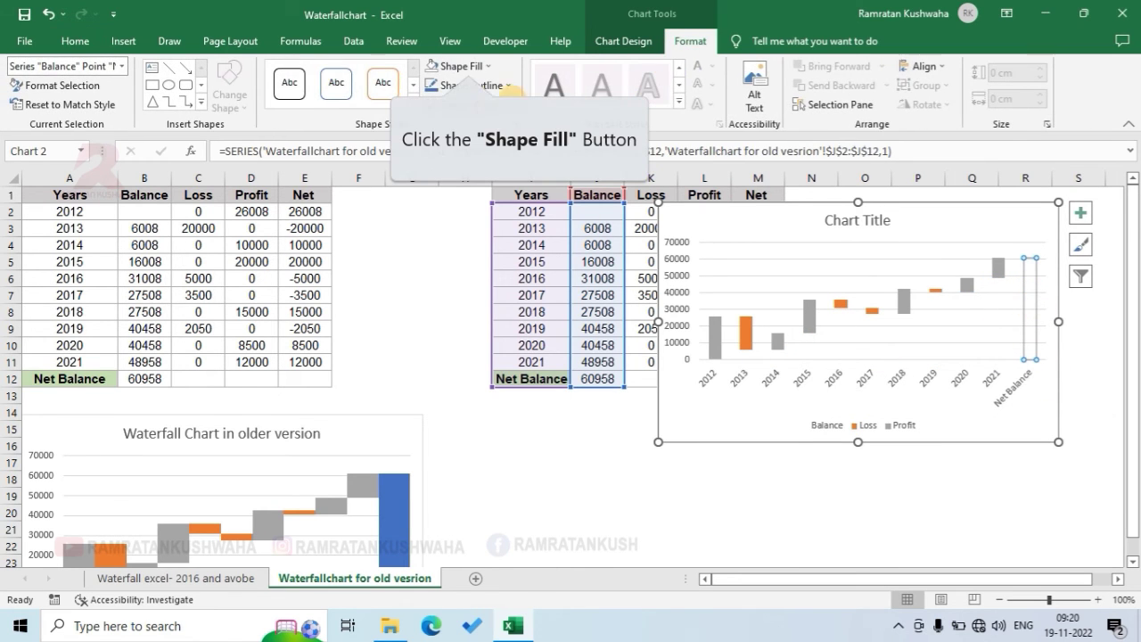
pyautogui.click(460, 66)
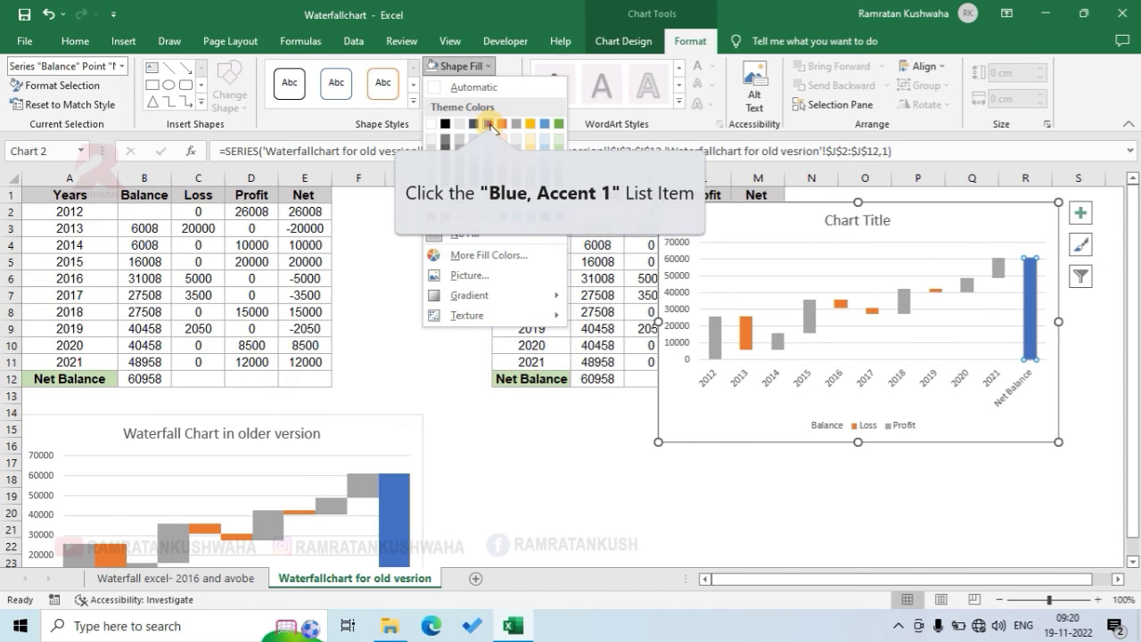
pyautogui.click(492, 124)
pyautogui.click(950, 496)
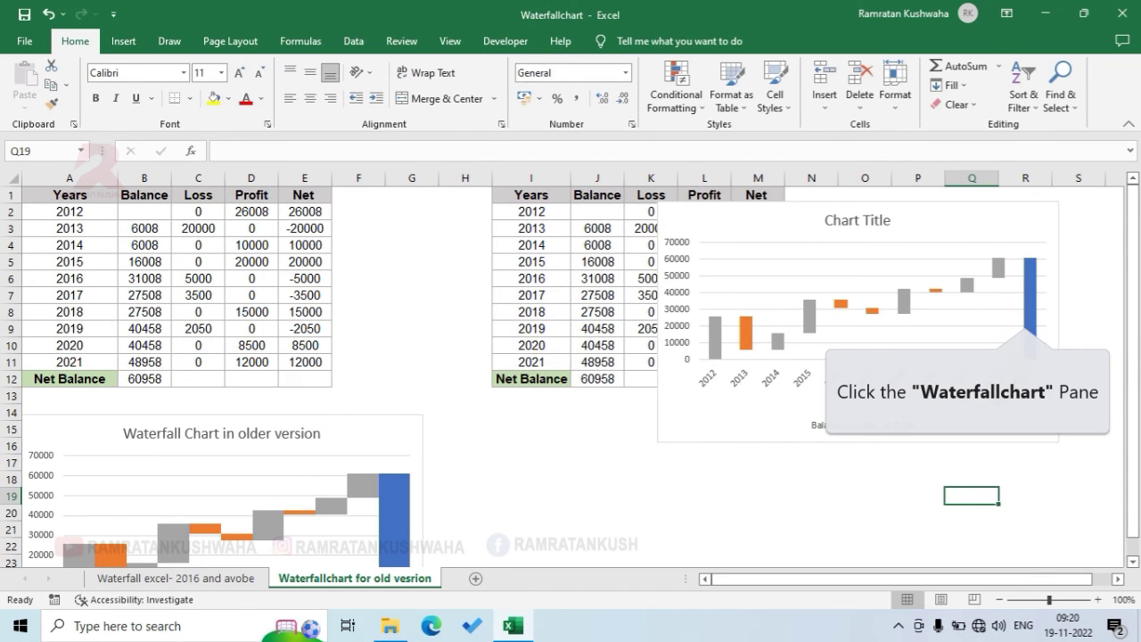
# - Set the data series Gap Width to 0% so the bars touch
pyautogui.click(1024, 321)
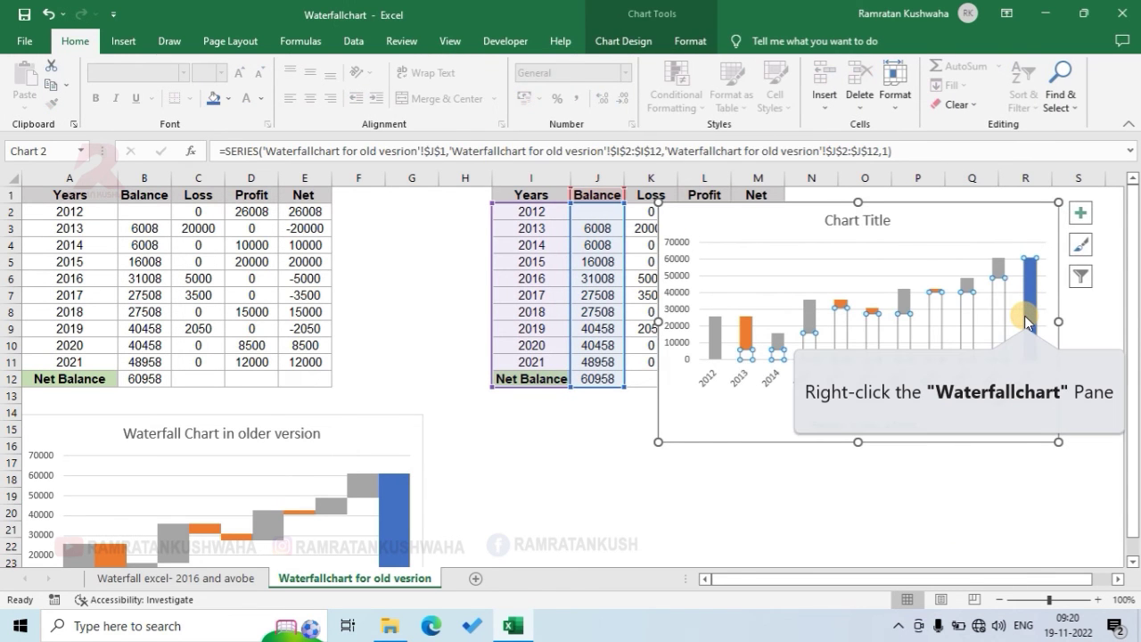
pyautogui.rightClick(1026, 321)
pyautogui.click(932, 471)
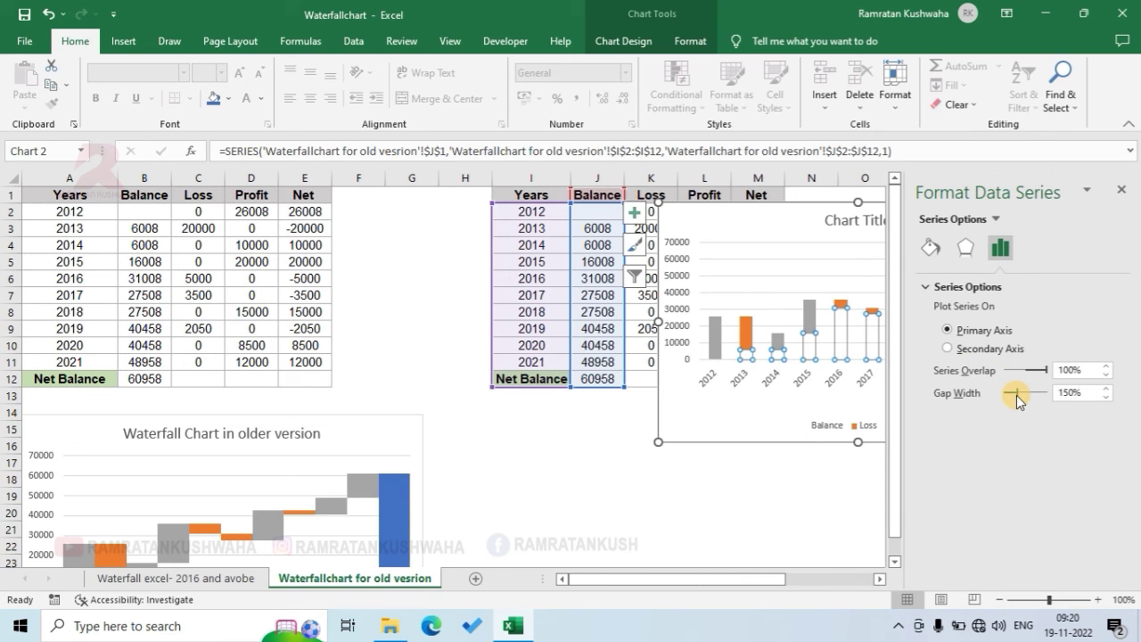
pyautogui.moveTo(1018, 394); pyautogui.dragTo(1006, 395)
pyautogui.click(1121, 202)
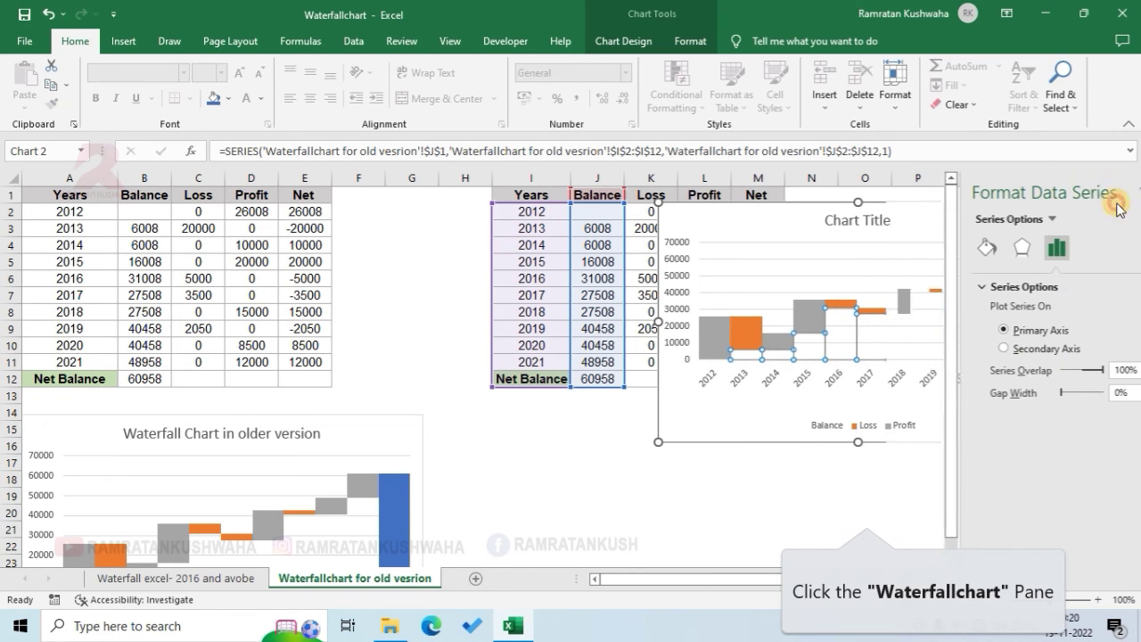
pyautogui.click(973, 501)
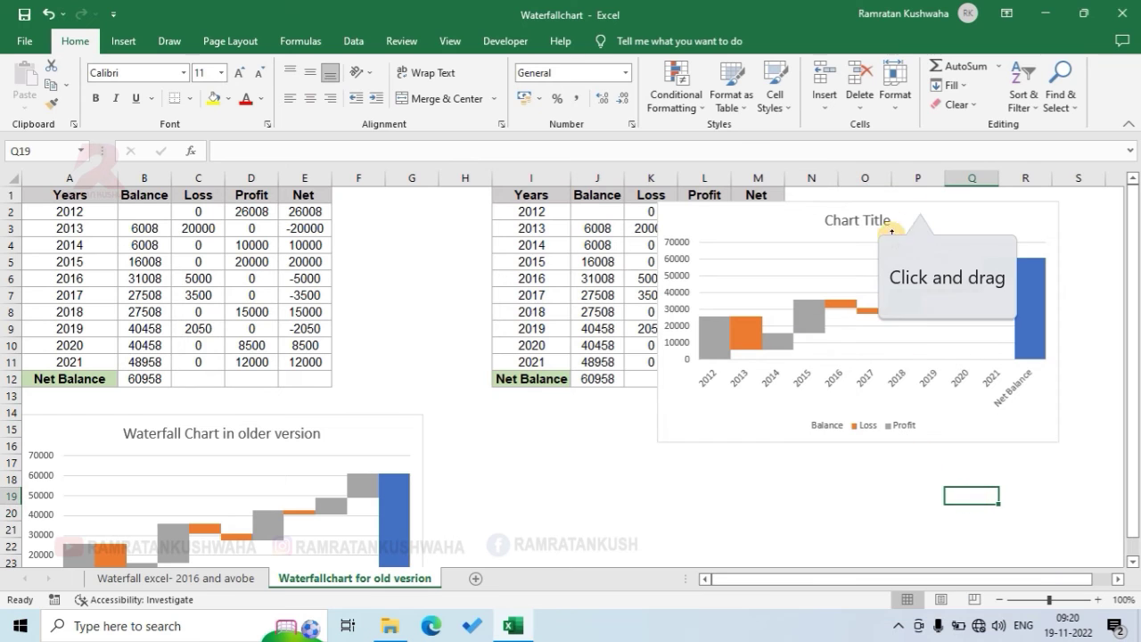
# - Move the chart lower-left and retitle it 'Waterfall Chart'
pyautogui.moveTo(922, 199); pyautogui.dragTo(739, 265)
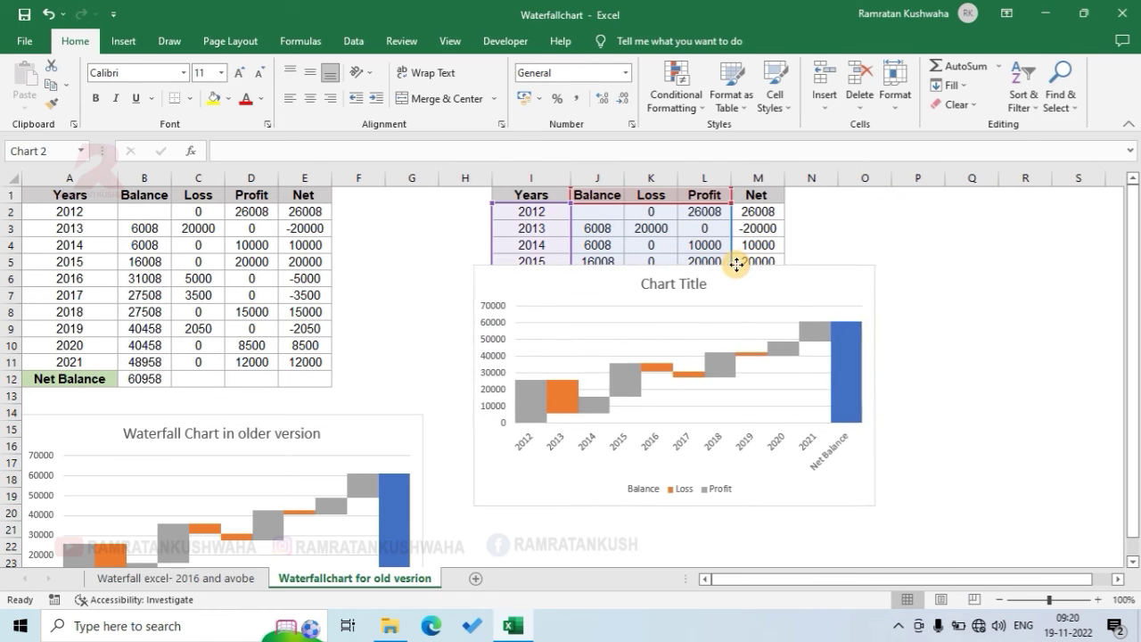
pyautogui.moveTo(642, 285); pyautogui.dragTo(704, 293)
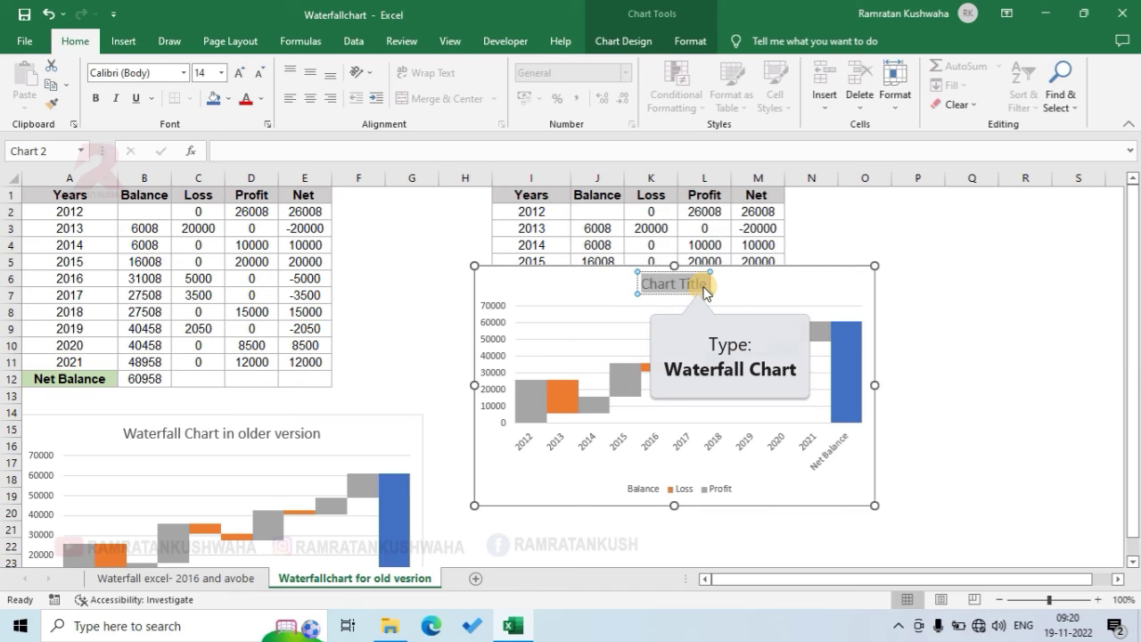
pyautogui.write('Waterf')
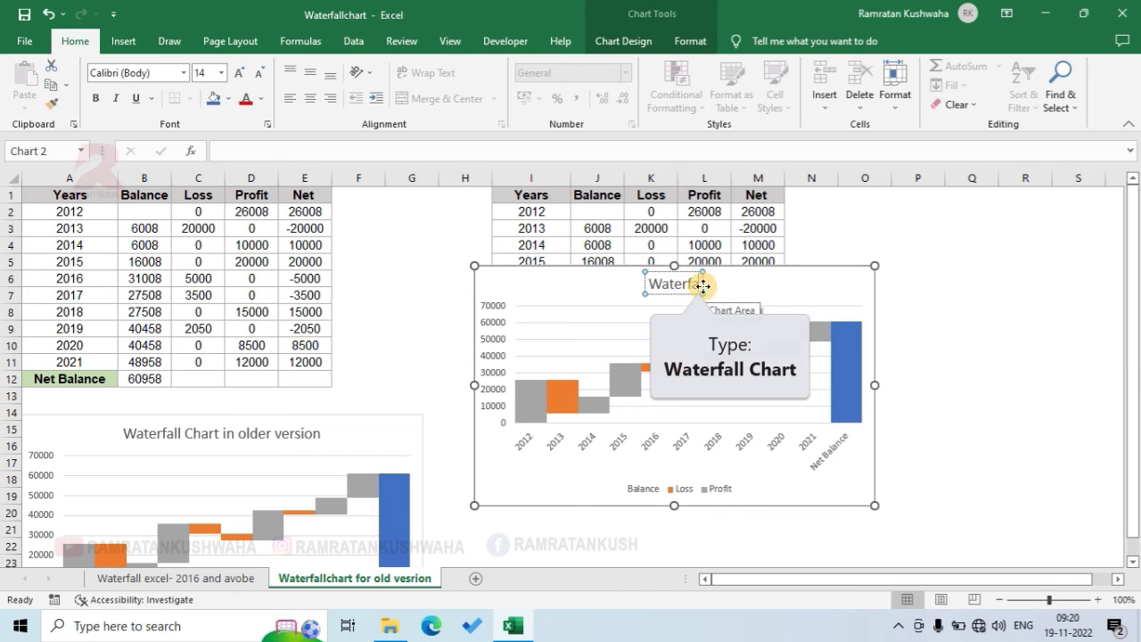
pyautogui.write('all Chart')
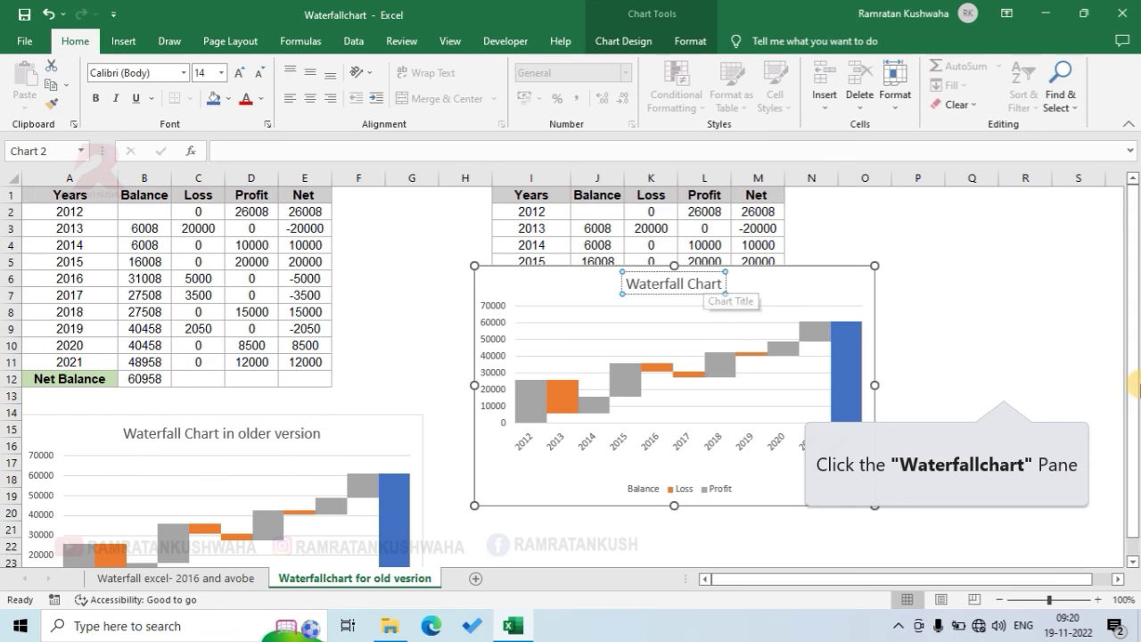
pyautogui.click(1016, 396)
# - Drag the plot area's bottom edge down to make it taller
pyautogui.click(710, 496)
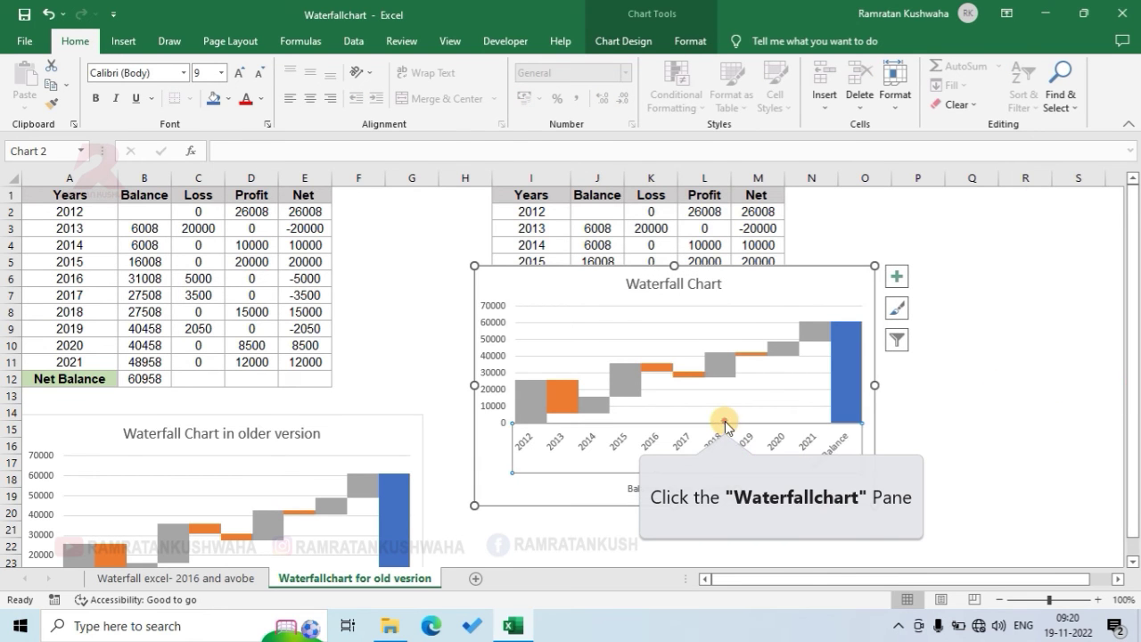
pyautogui.click(725, 412)
pyautogui.click(688, 337)
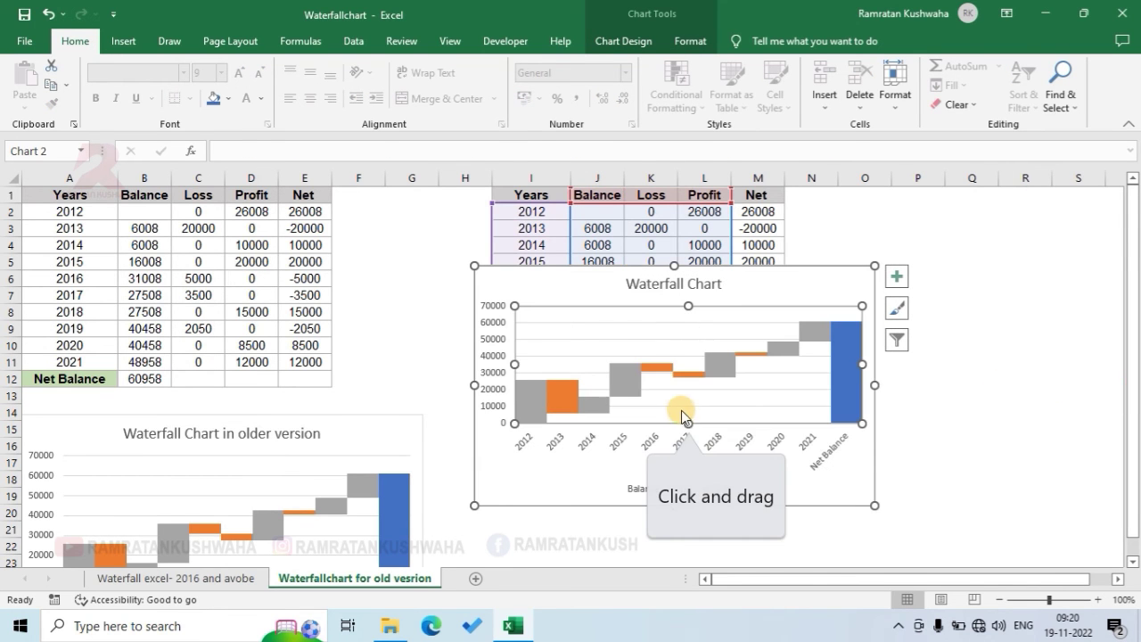
pyautogui.moveTo(689, 419); pyautogui.dragTo(688, 436)
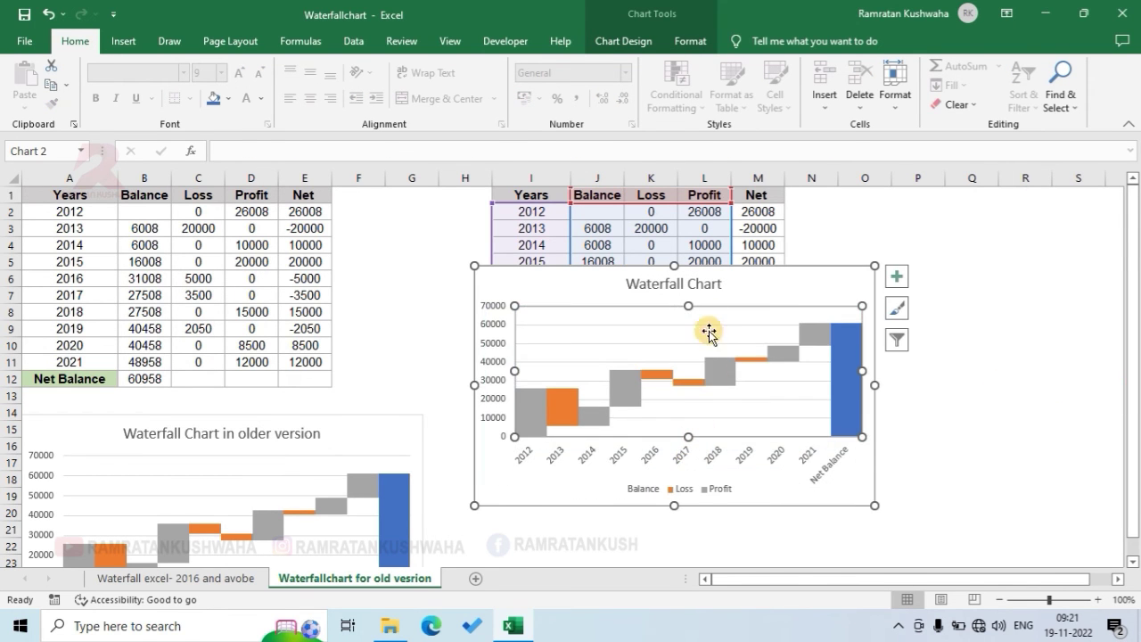
pyautogui.click(1000, 399)
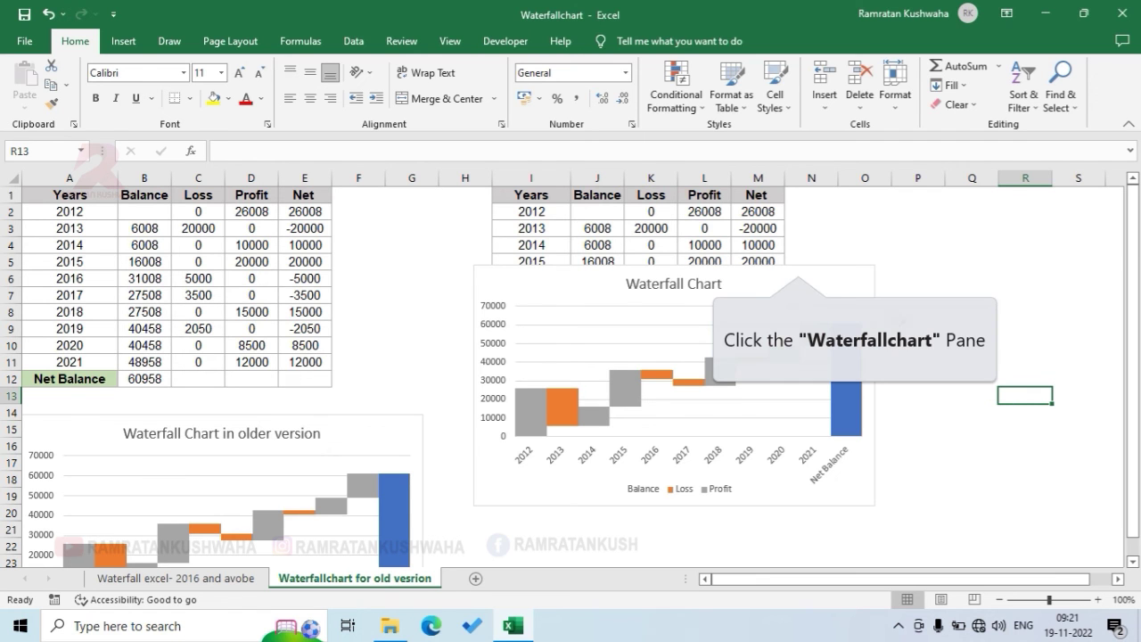
# - Drag the chart up and right, next to the helper table I1:L12
pyautogui.moveTo(803, 260); pyautogui.dragTo(1062, 238)
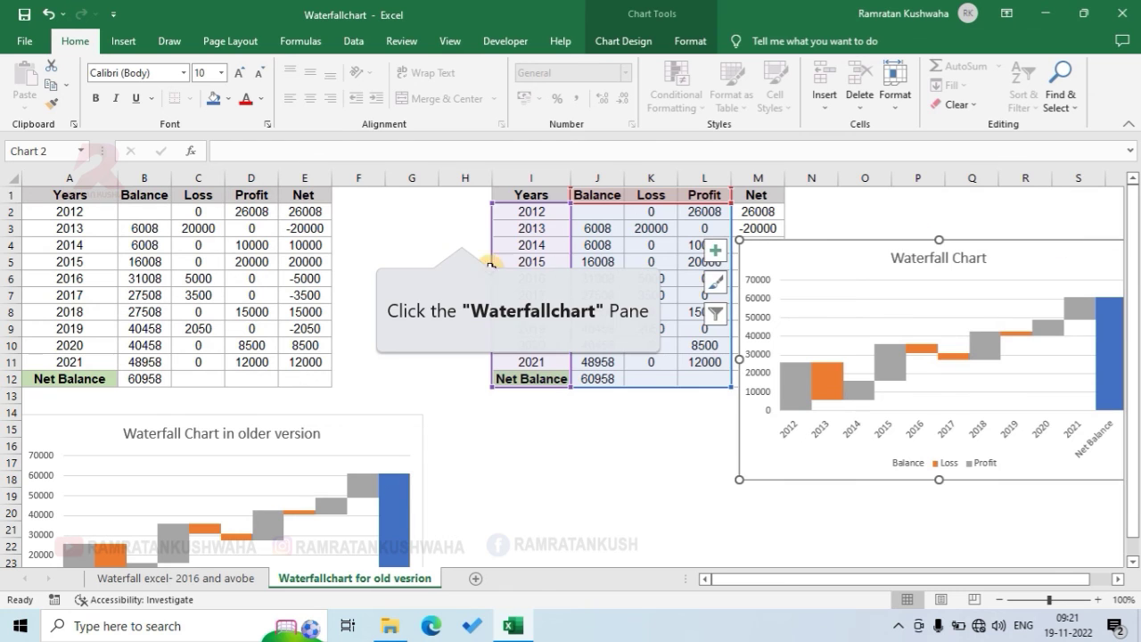
pyautogui.click(468, 194)
pyautogui.moveTo(531, 194); pyautogui.dragTo(697, 382)
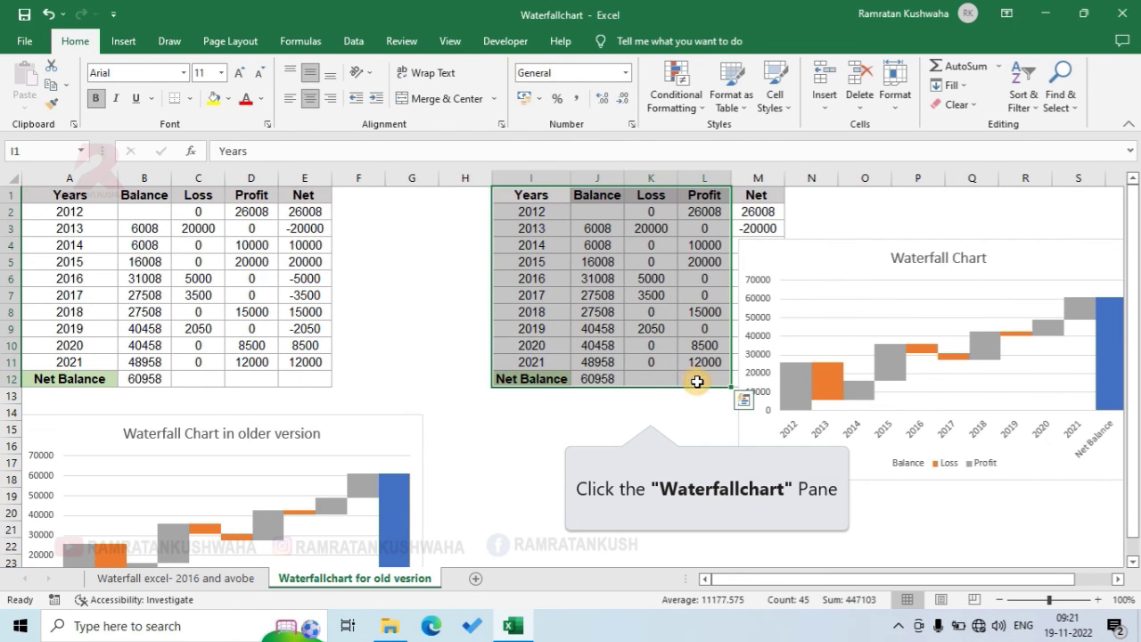
pyautogui.click(649, 414)
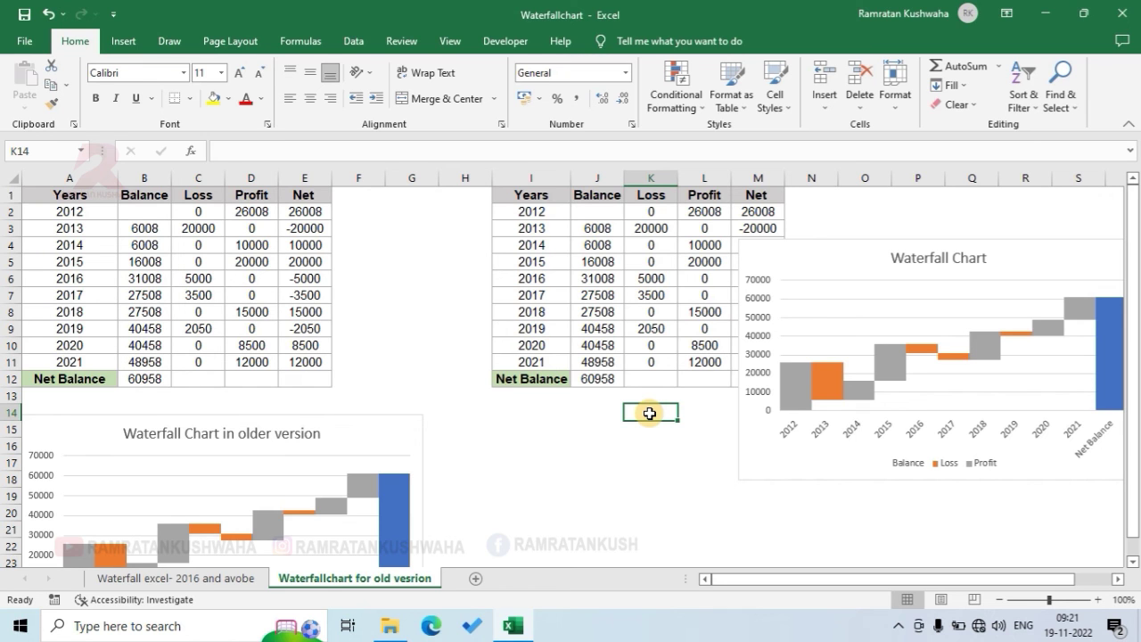
pyautogui.click(672, 446)
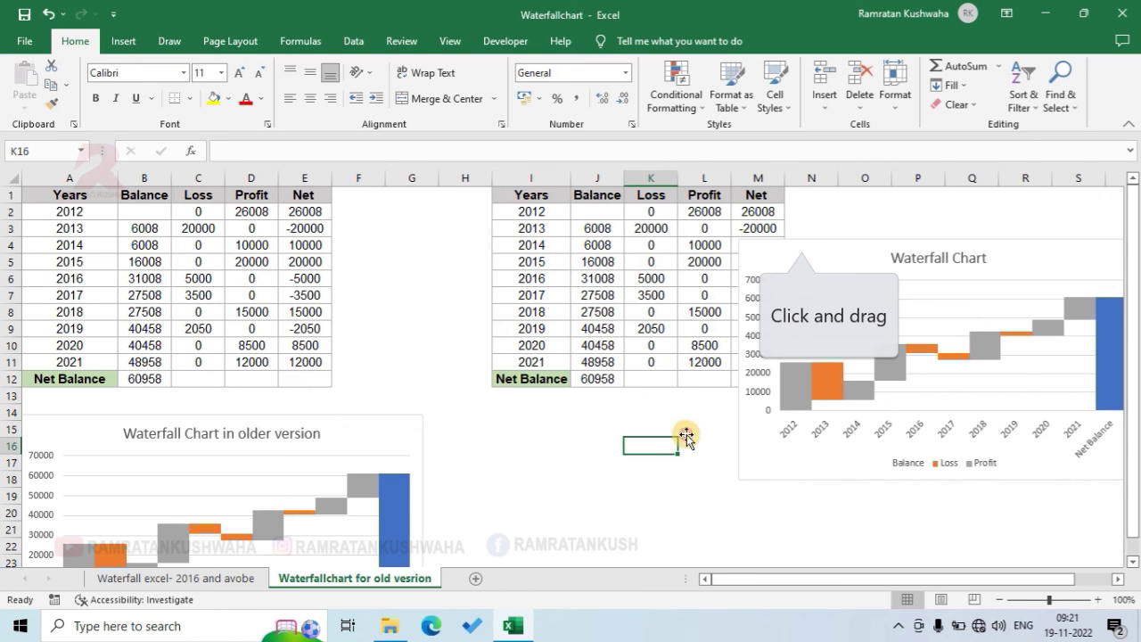
# - Nudge the chart slightly left and up into its final spot, leaving cell I15 selected
pyautogui.moveTo(794, 259); pyautogui.dragTo(773, 258)
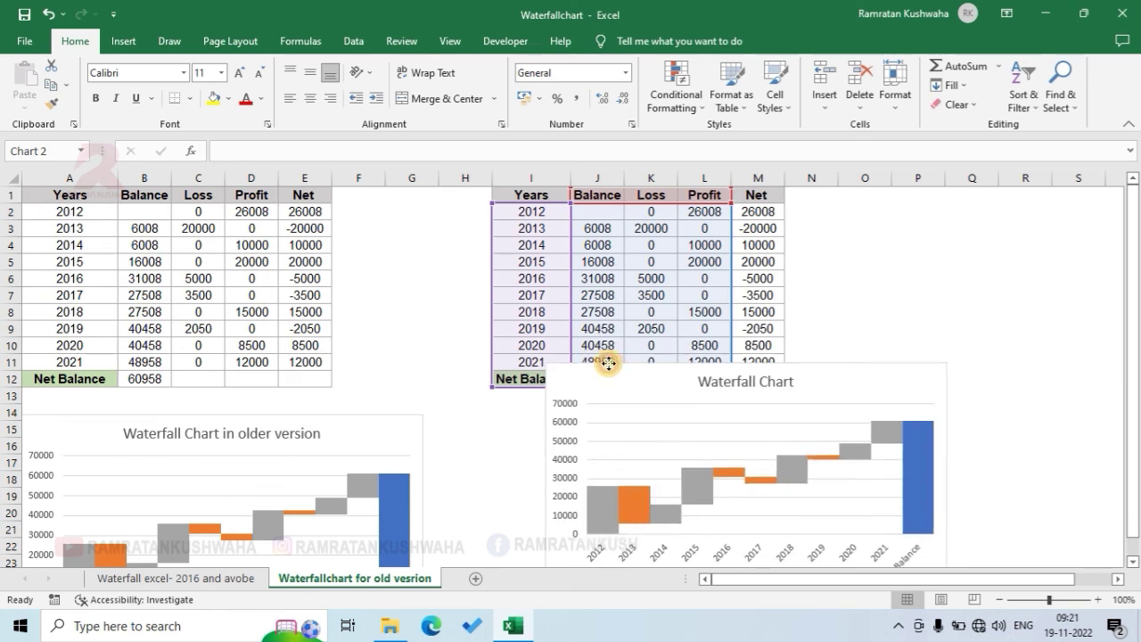
pyautogui.click(520, 193)
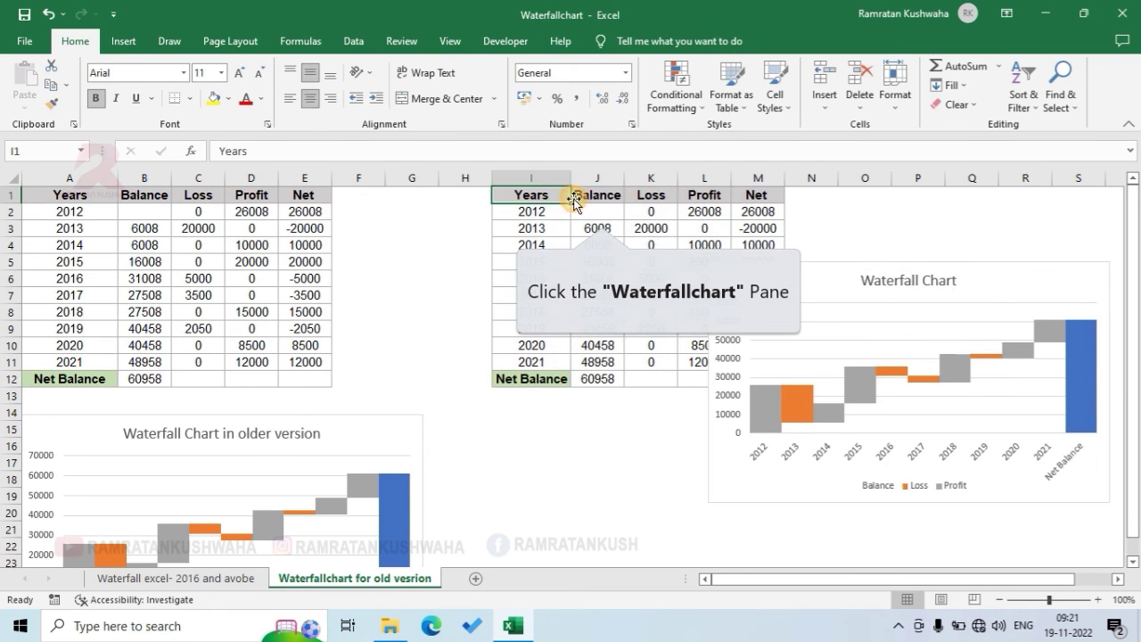
pyautogui.click(602, 215)
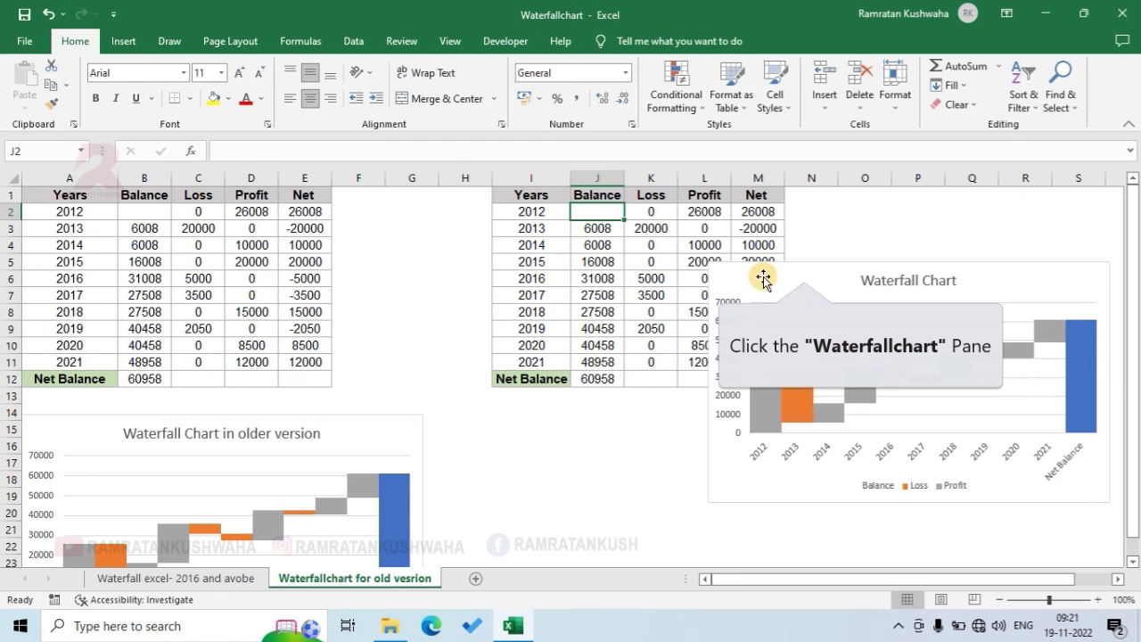
pyautogui.click(804, 272)
pyautogui.moveTo(805, 272)
pyautogui.mouseDown()
pyautogui.moveTo(805, 254)
pyautogui.moveTo(749, 303)
pyautogui.mouseUp()
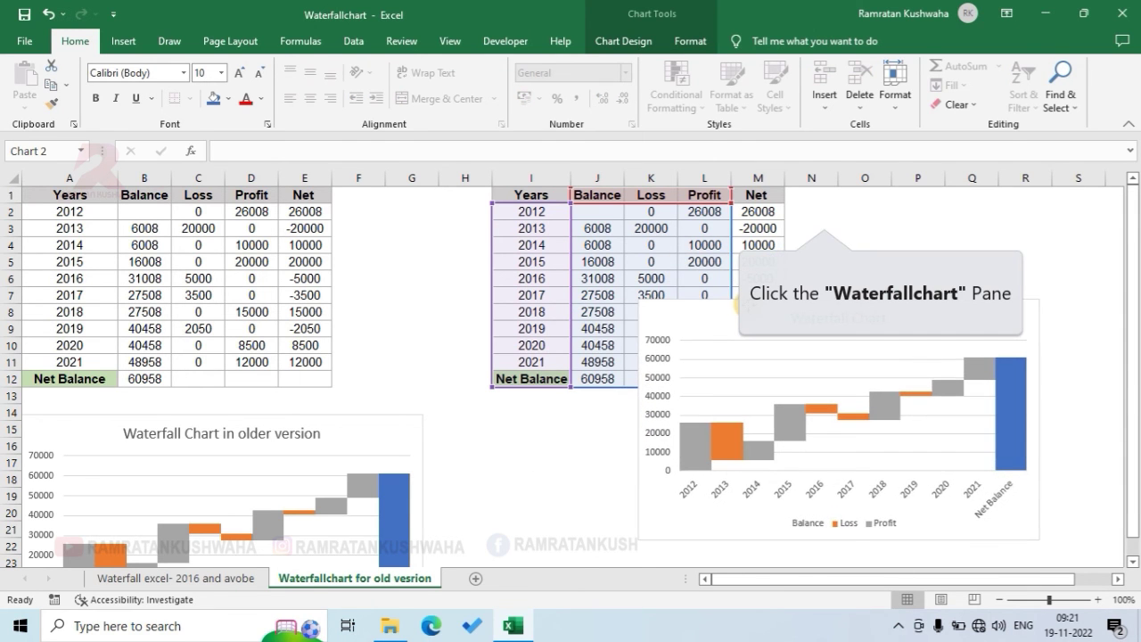
pyautogui.click(824, 218)
pyautogui.click(579, 262)
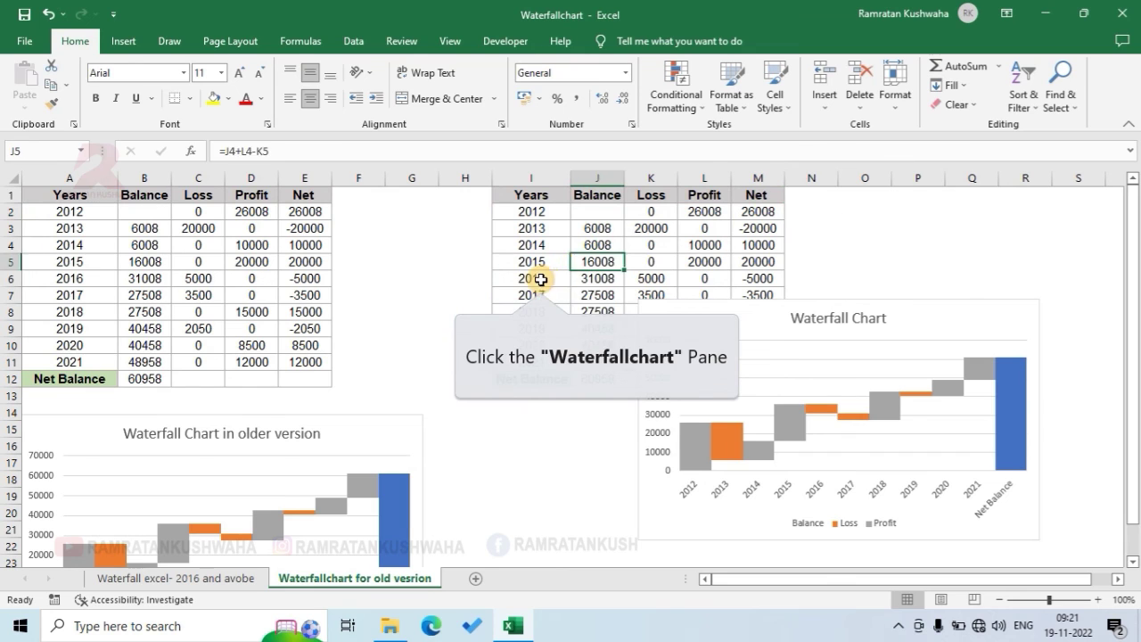
pyautogui.click(531, 278)
pyautogui.click(545, 428)
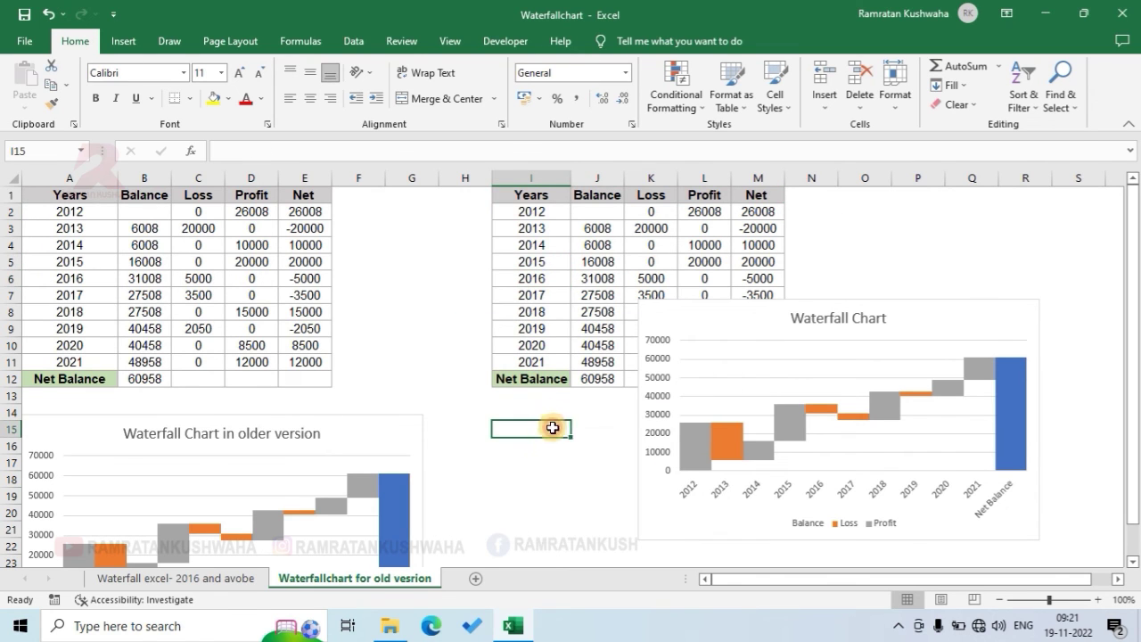